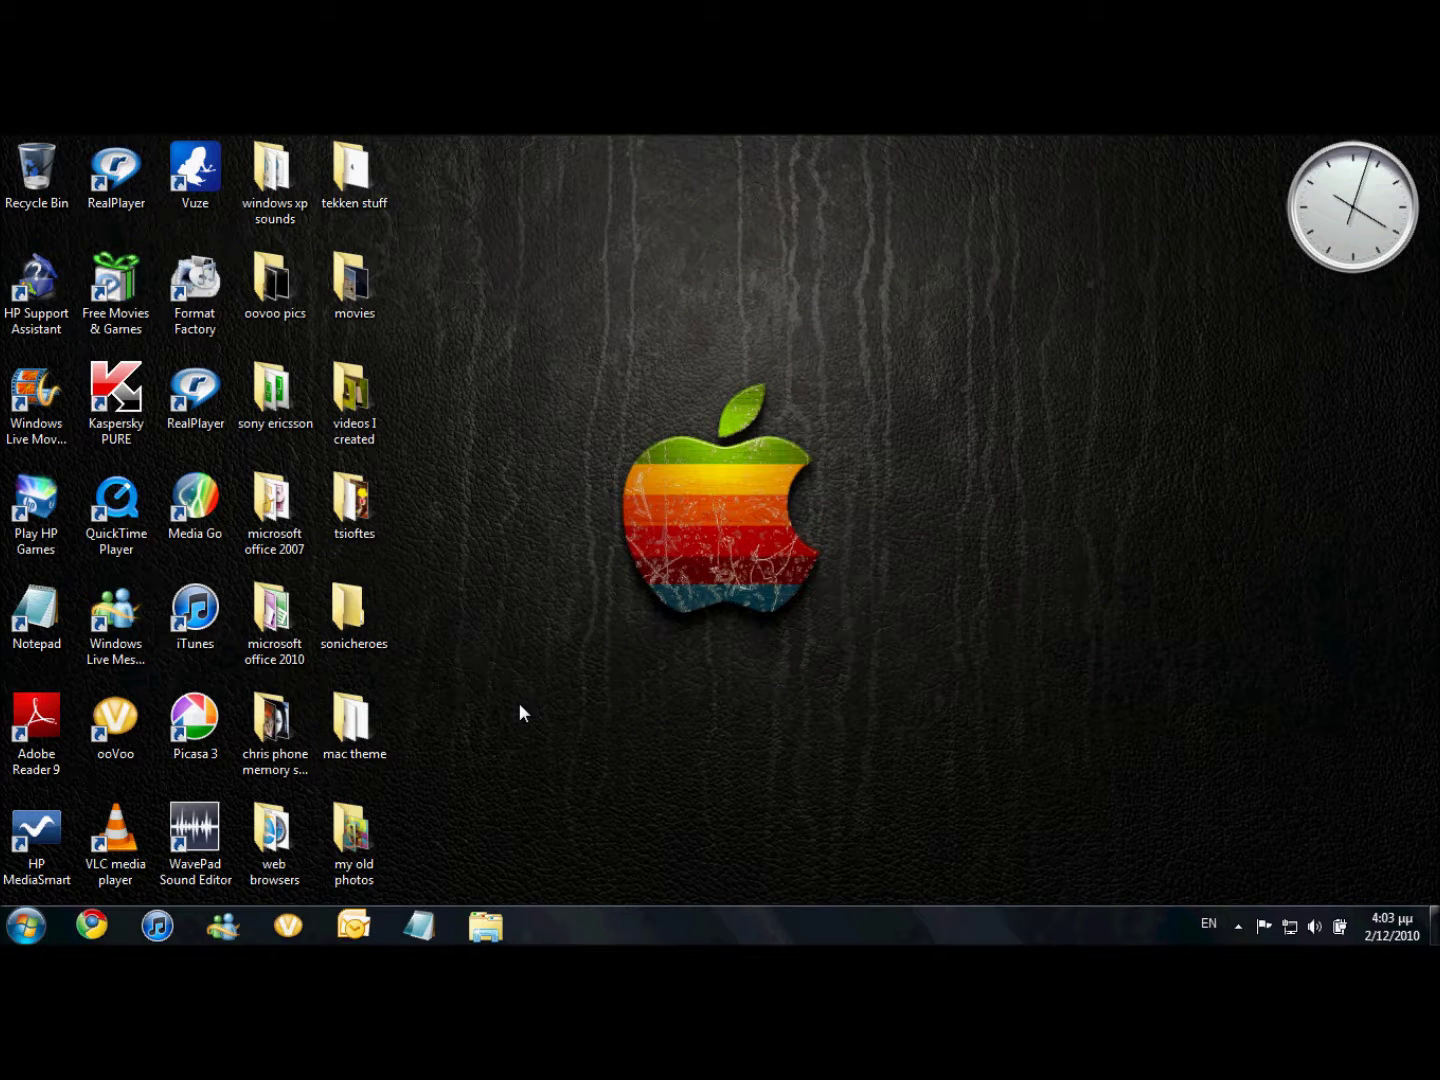
Step: Launch Kaspersky PURE from the Windows 7 Start menu's recent programs list
{"action": "left_click", "coordinate": [27, 928]}
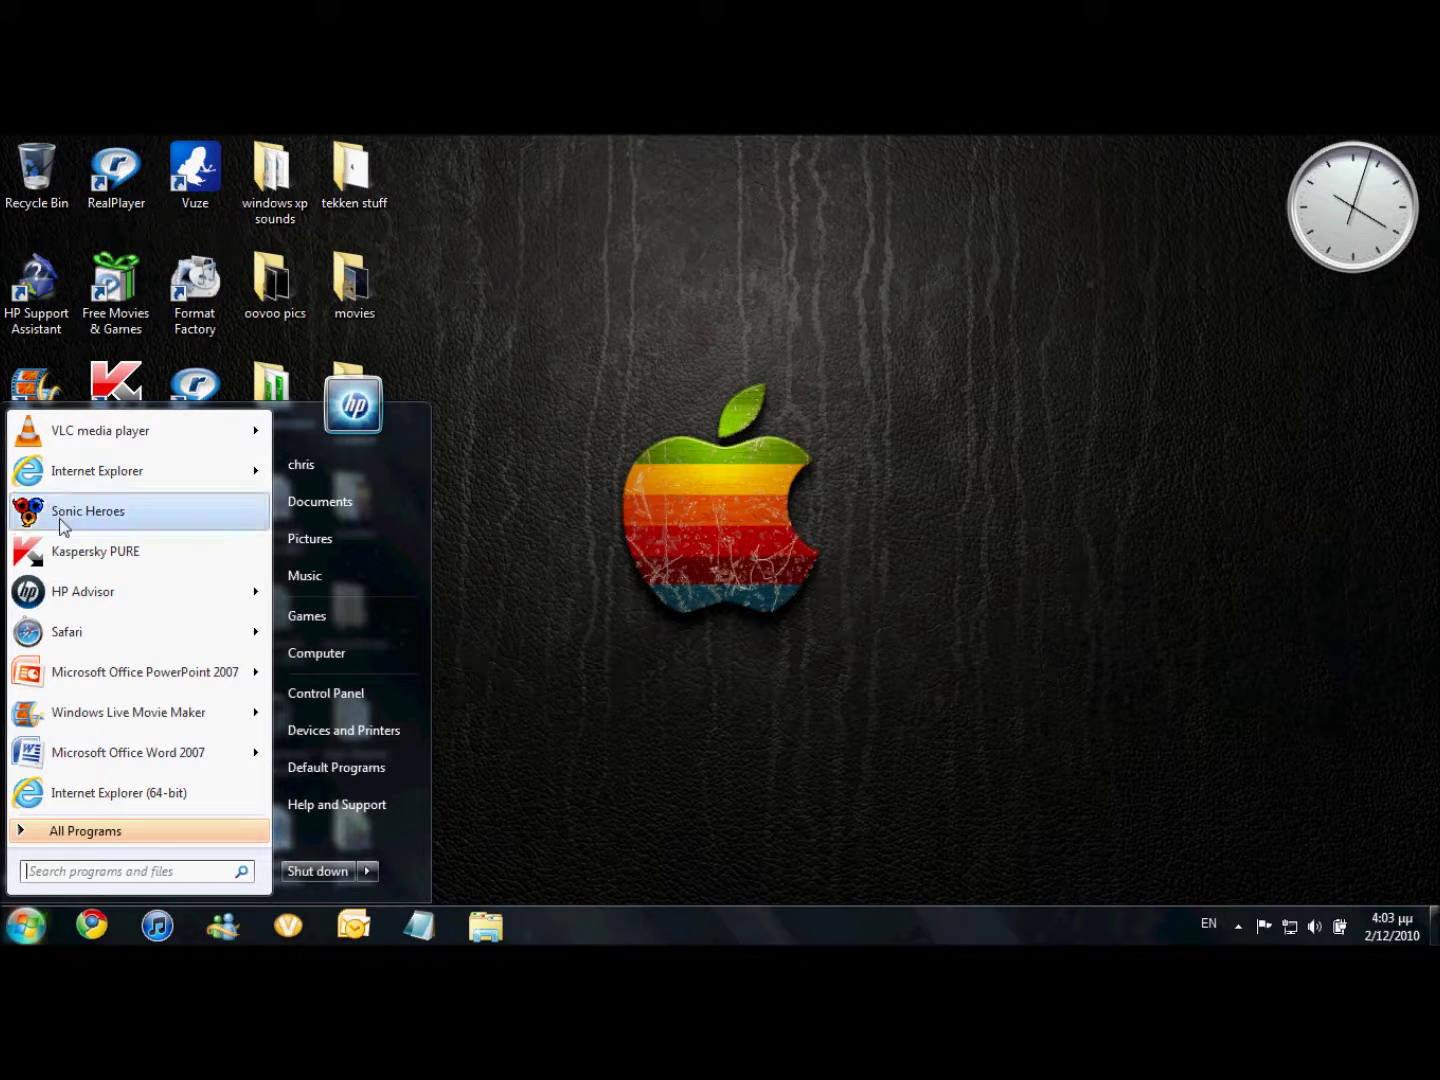
{"action": "left_click", "coordinate": [67, 551]}
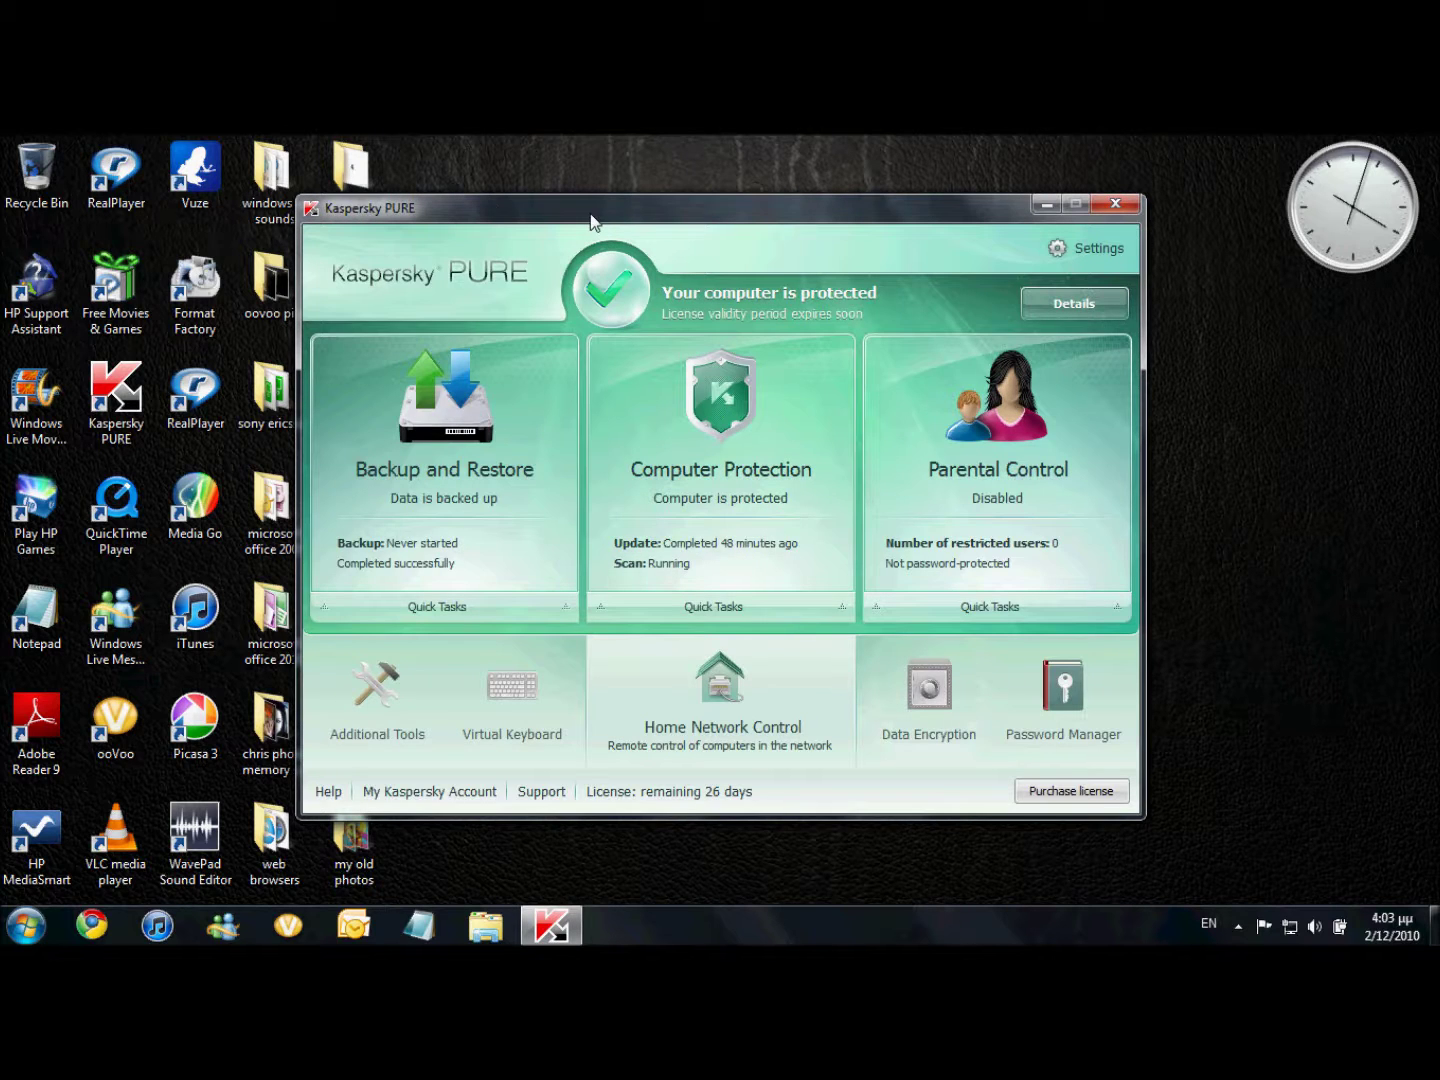
Step: Center the window, browse the empty Backup tasks, Storage and Restore pages, then return home
{"action": "left_click_drag", "start_coordinate": [594, 221], "coordinate": [721, 256]}
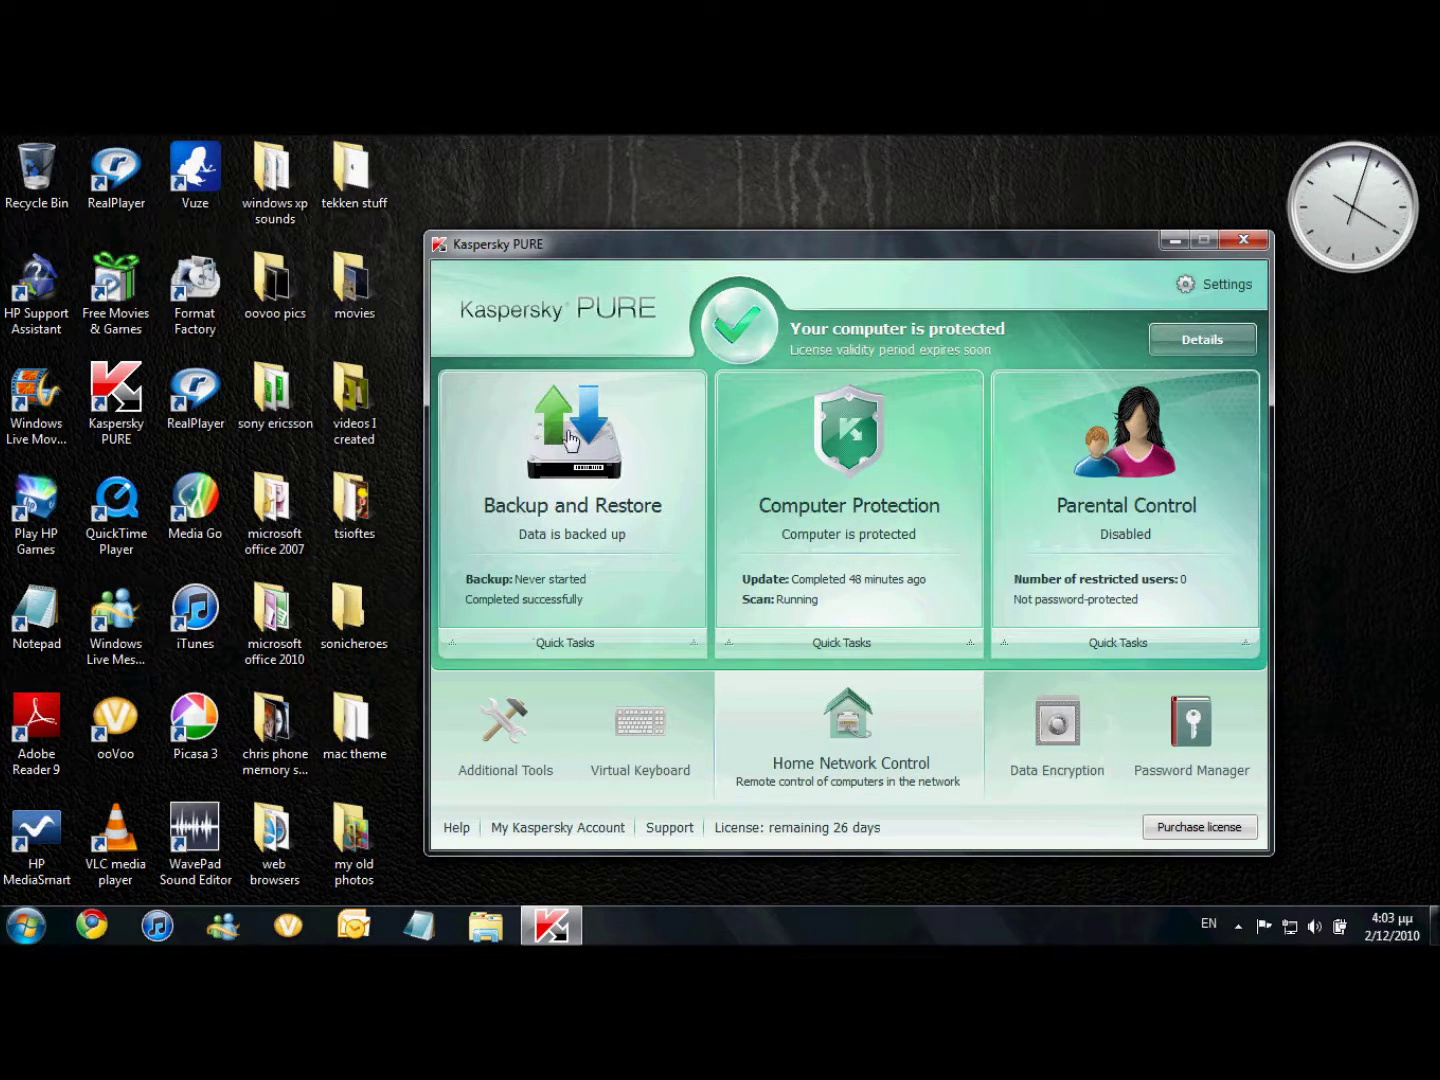
{"action": "left_click", "coordinate": [570, 441]}
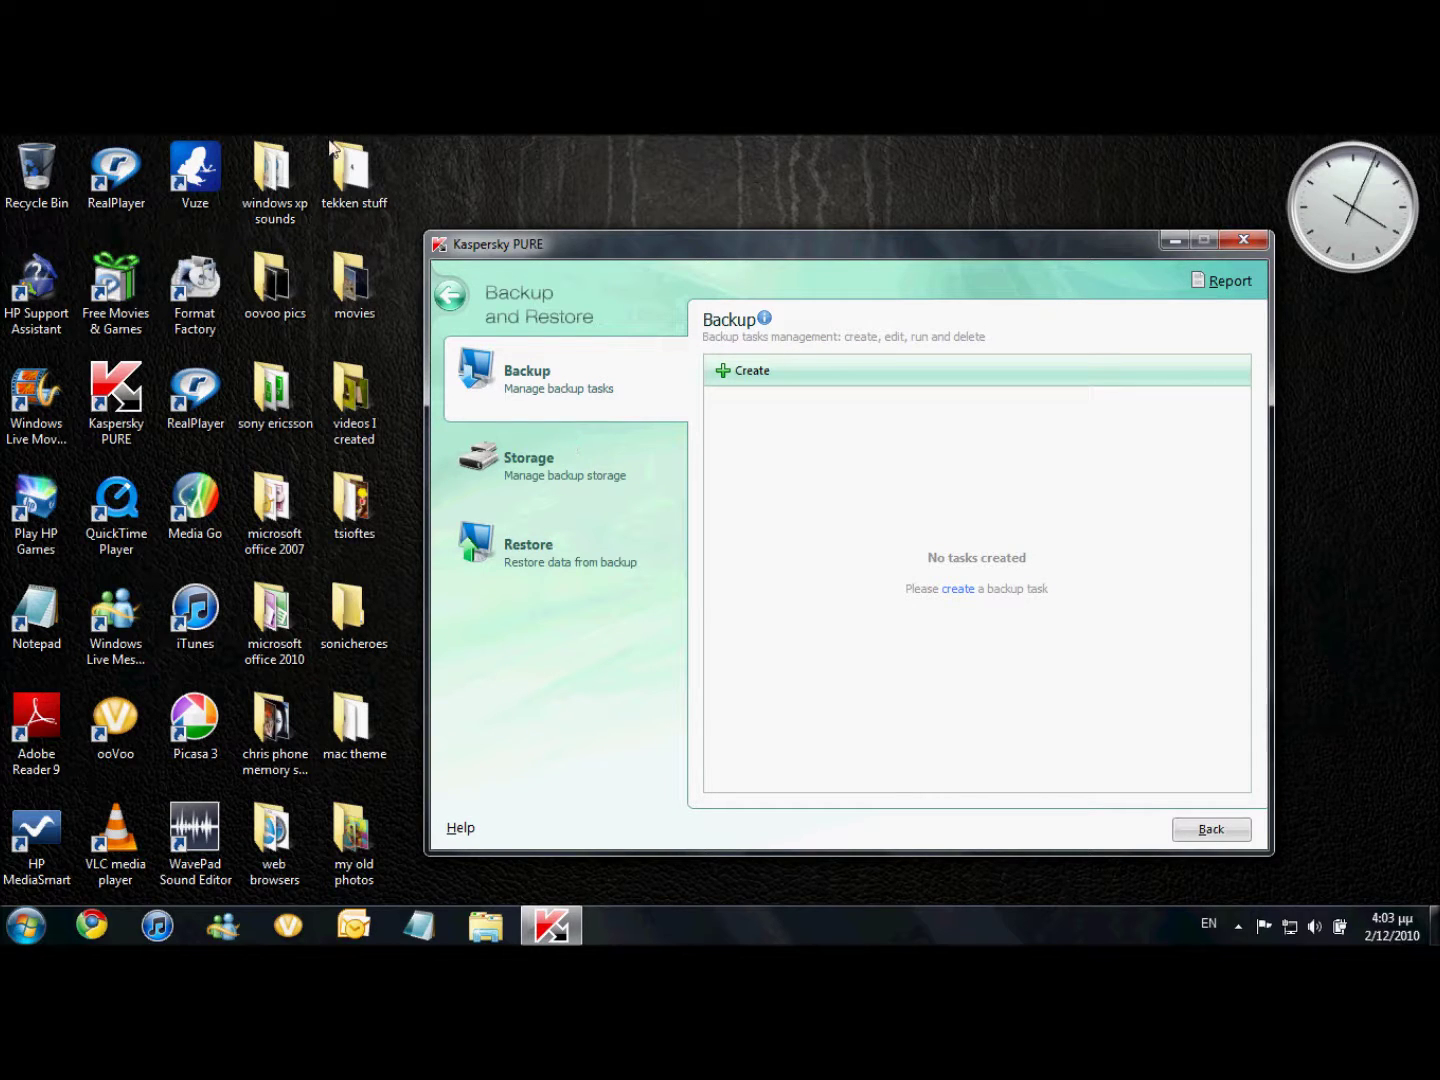
{"action": "left_click_drag", "start_coordinate": [631, 237], "coordinate": [631, 217]}
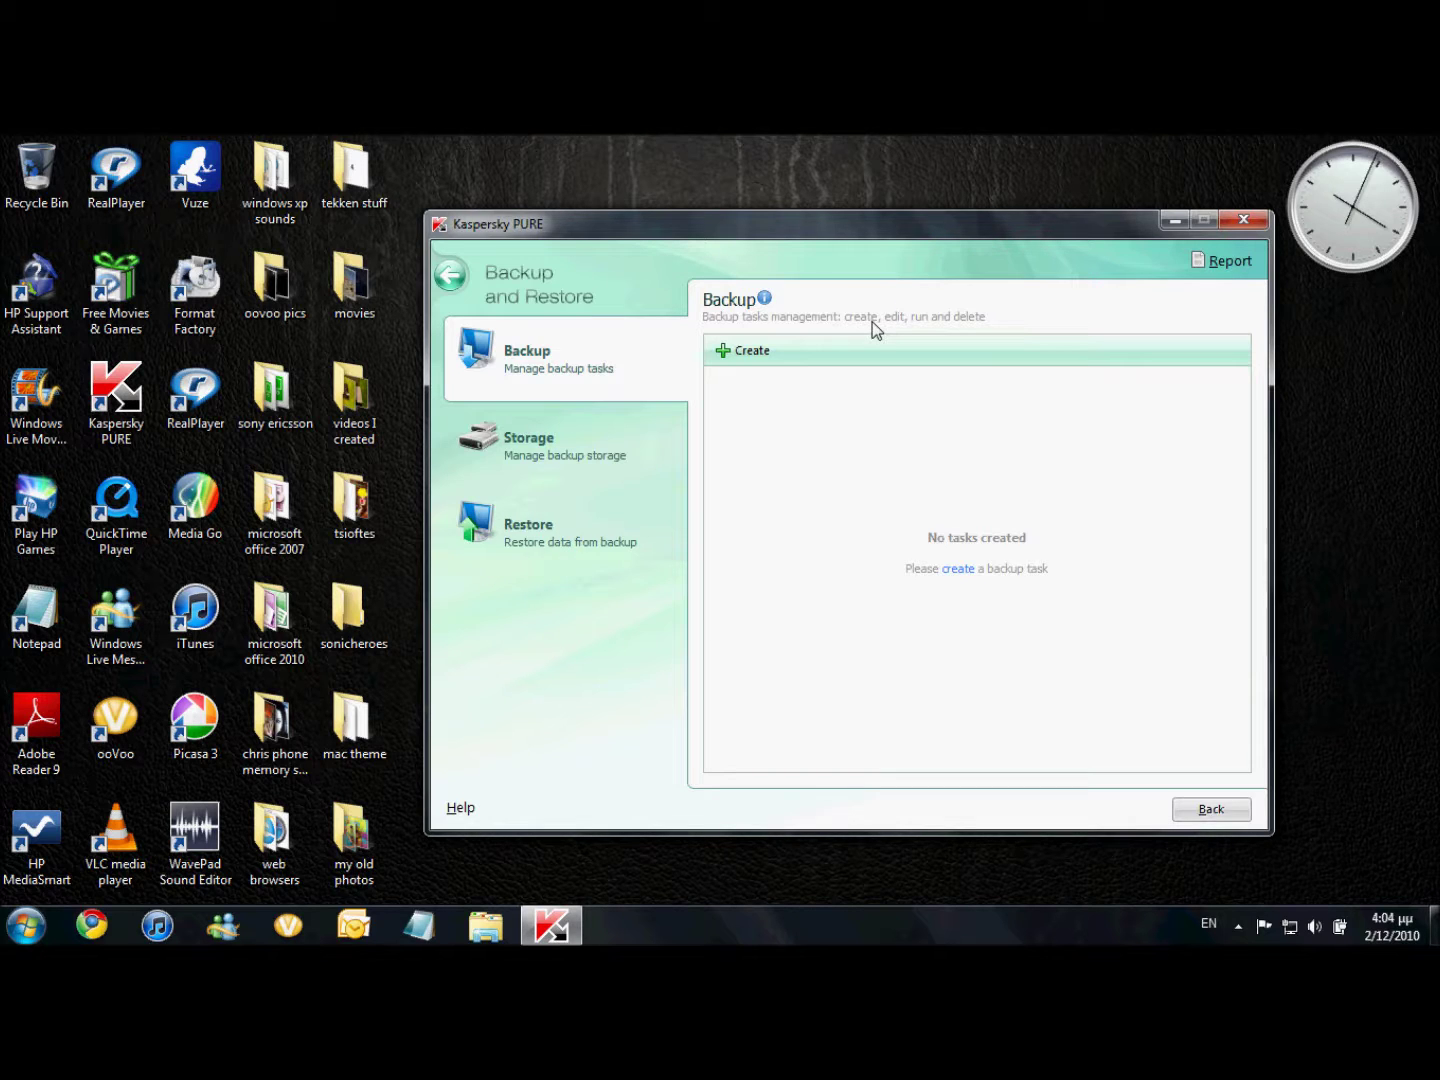
{"action": "left_click", "coordinate": [581, 459]}
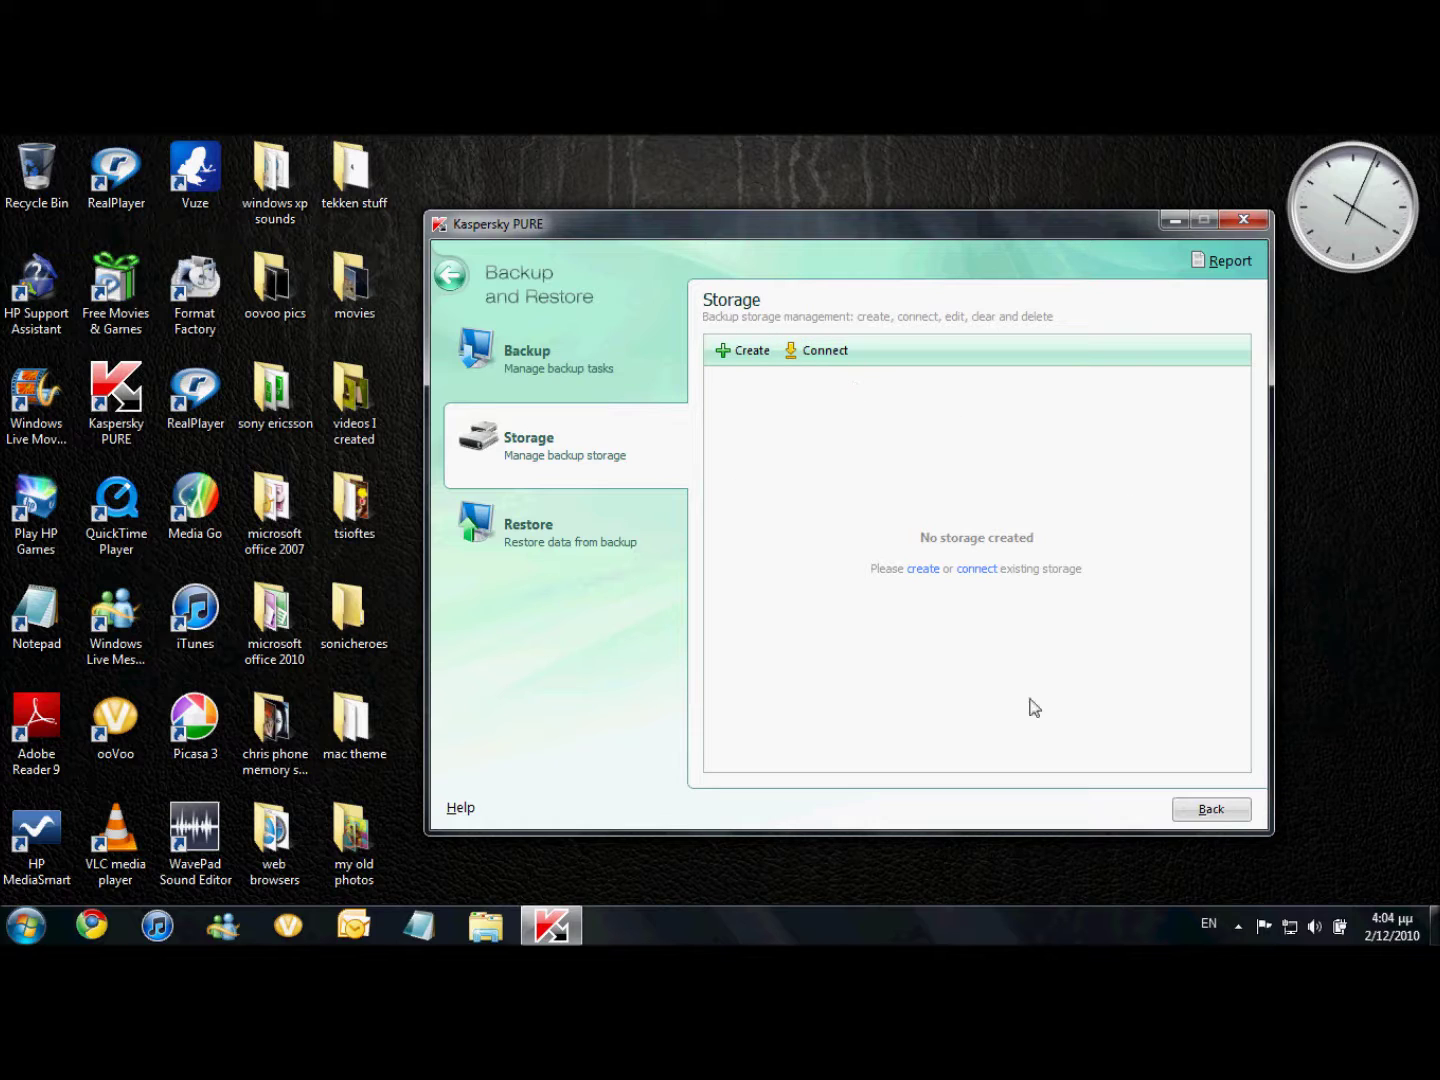
{"action": "left_click", "coordinate": [575, 543]}
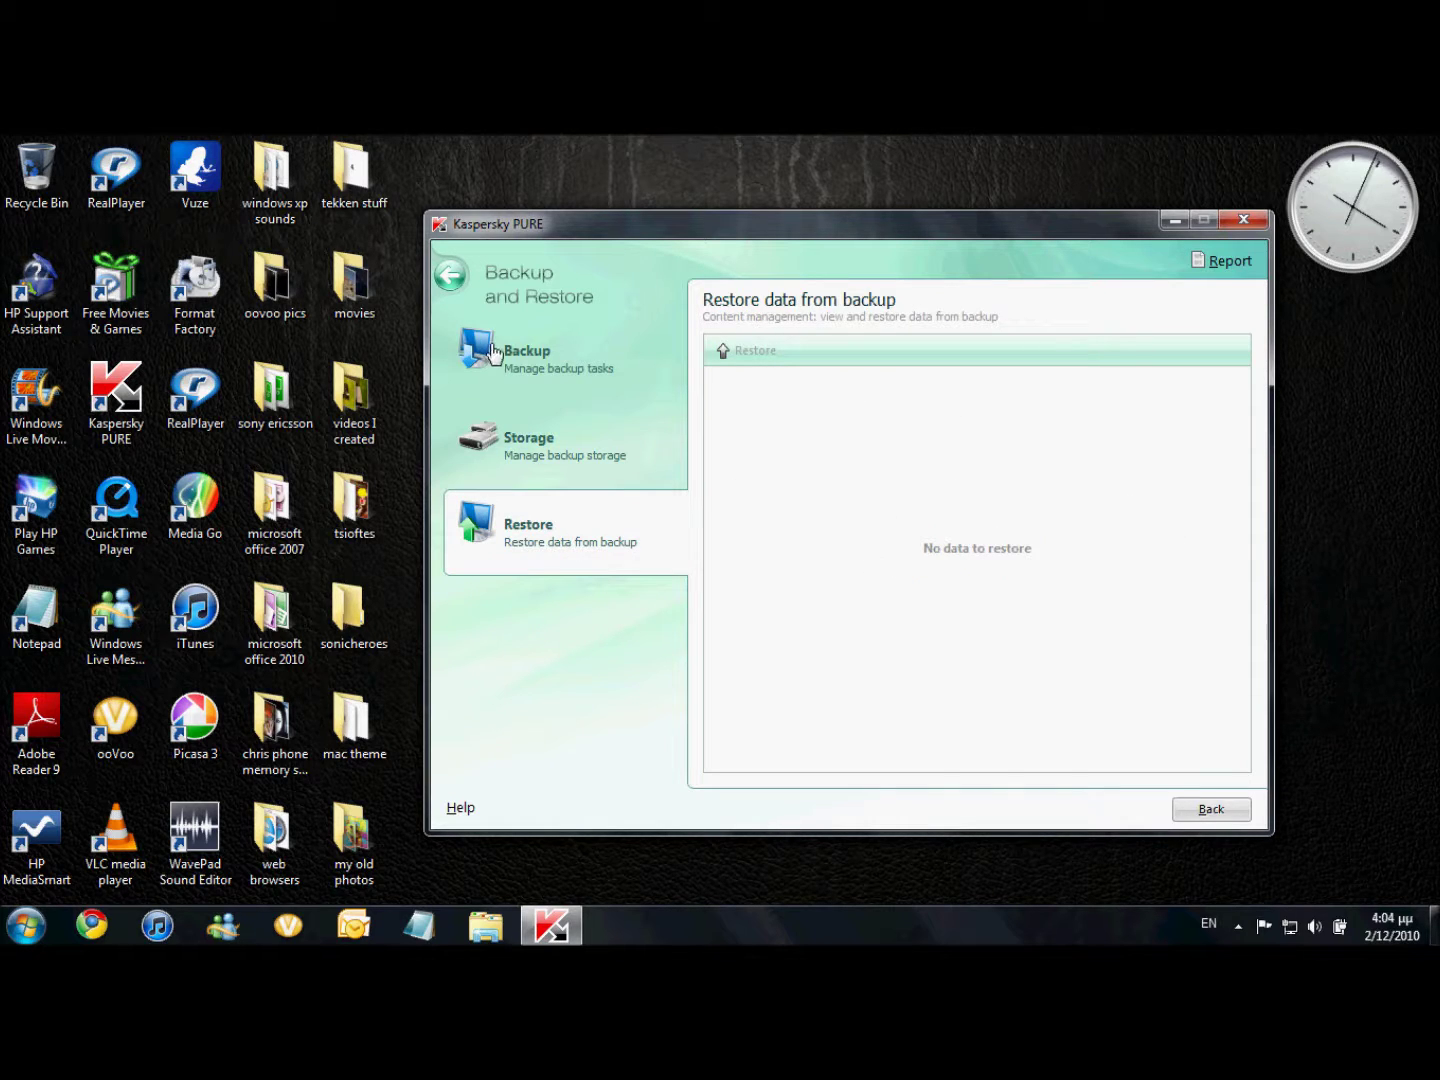
{"action": "left_click", "coordinate": [451, 276]}
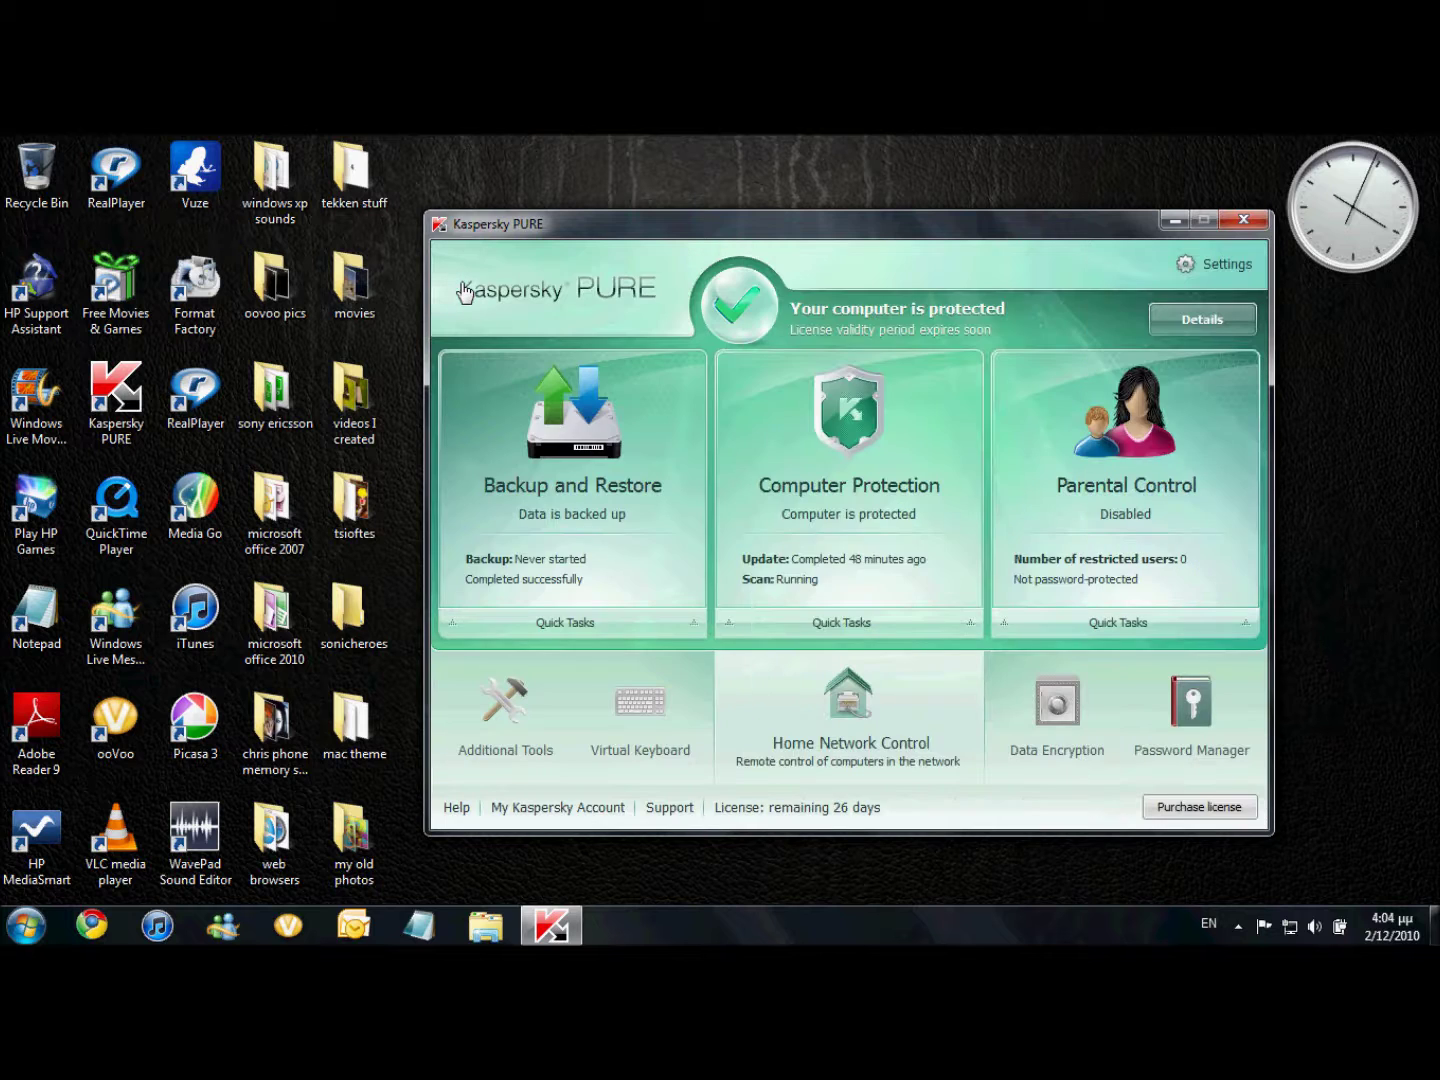
Step: In Computer Protection, review the System Security and Online Security components protecting files and private data
{"action": "left_click", "coordinate": [844, 405]}
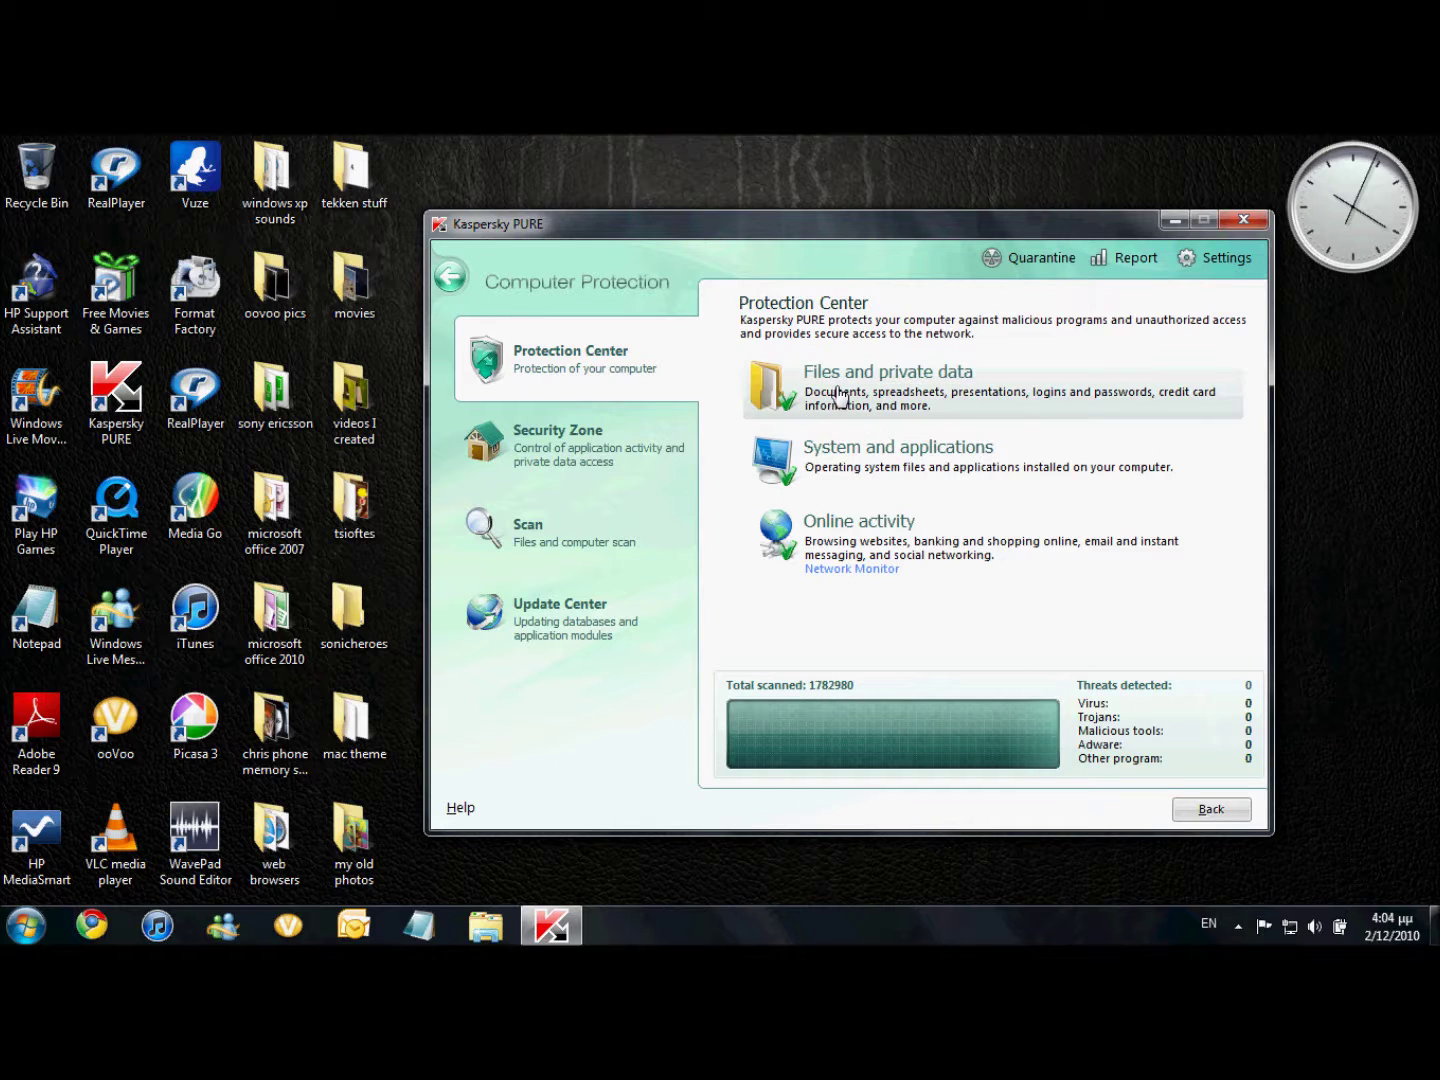
{"action": "left_click", "coordinate": [888, 382]}
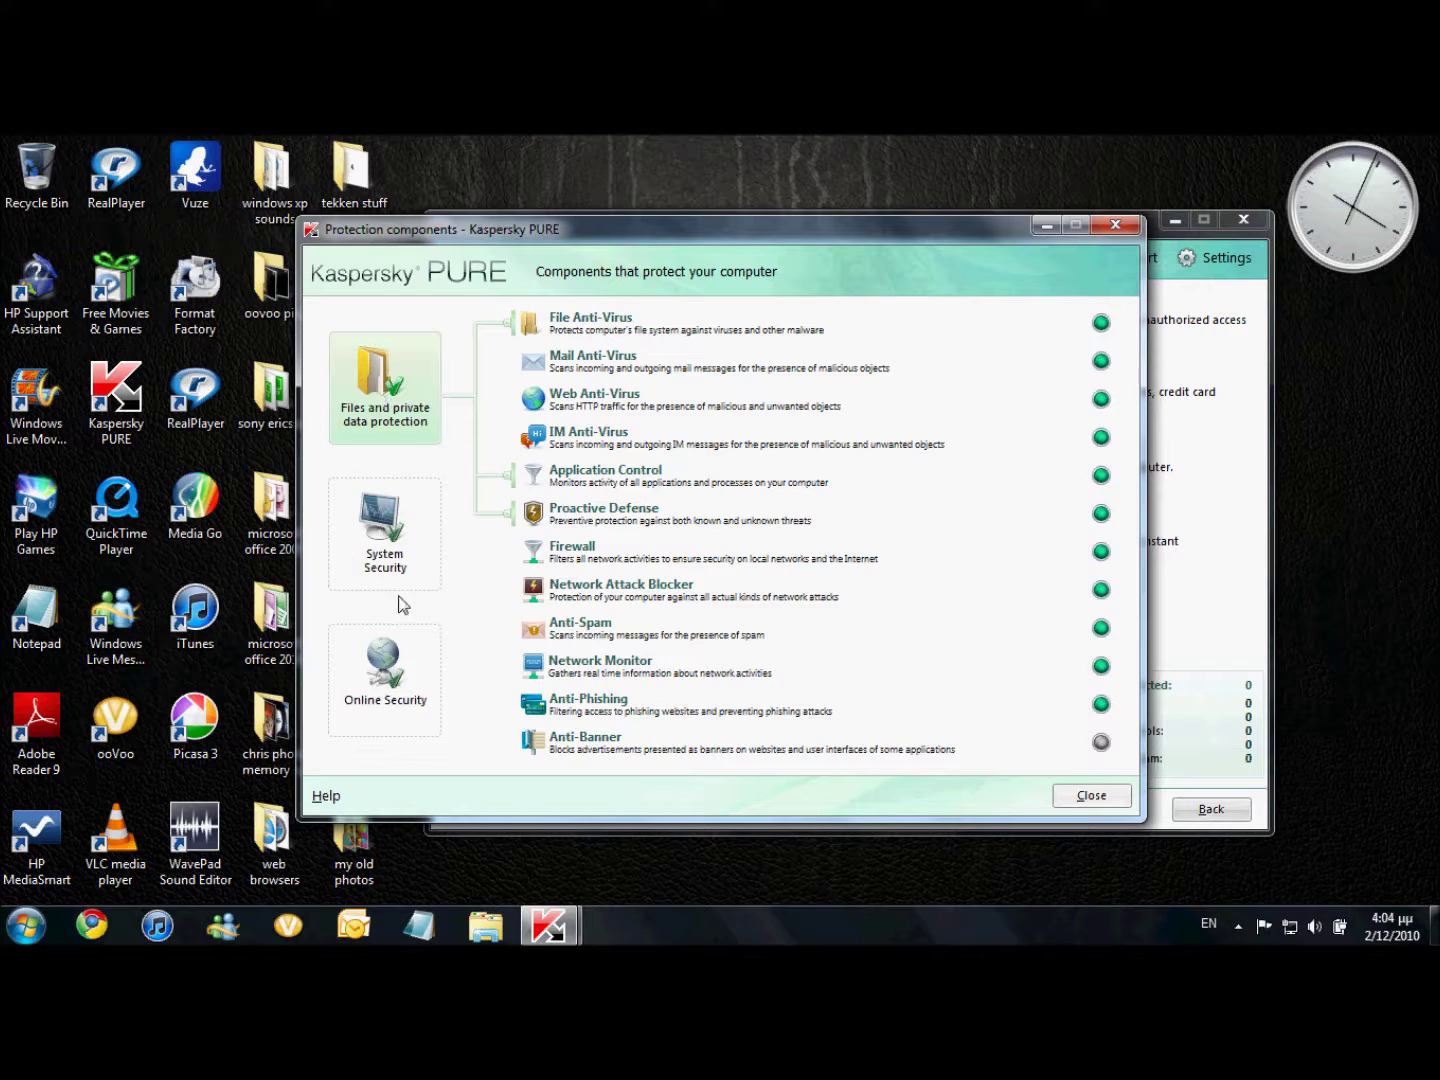
{"action": "left_click", "coordinate": [369, 555]}
{"action": "left_click", "coordinate": [351, 709]}
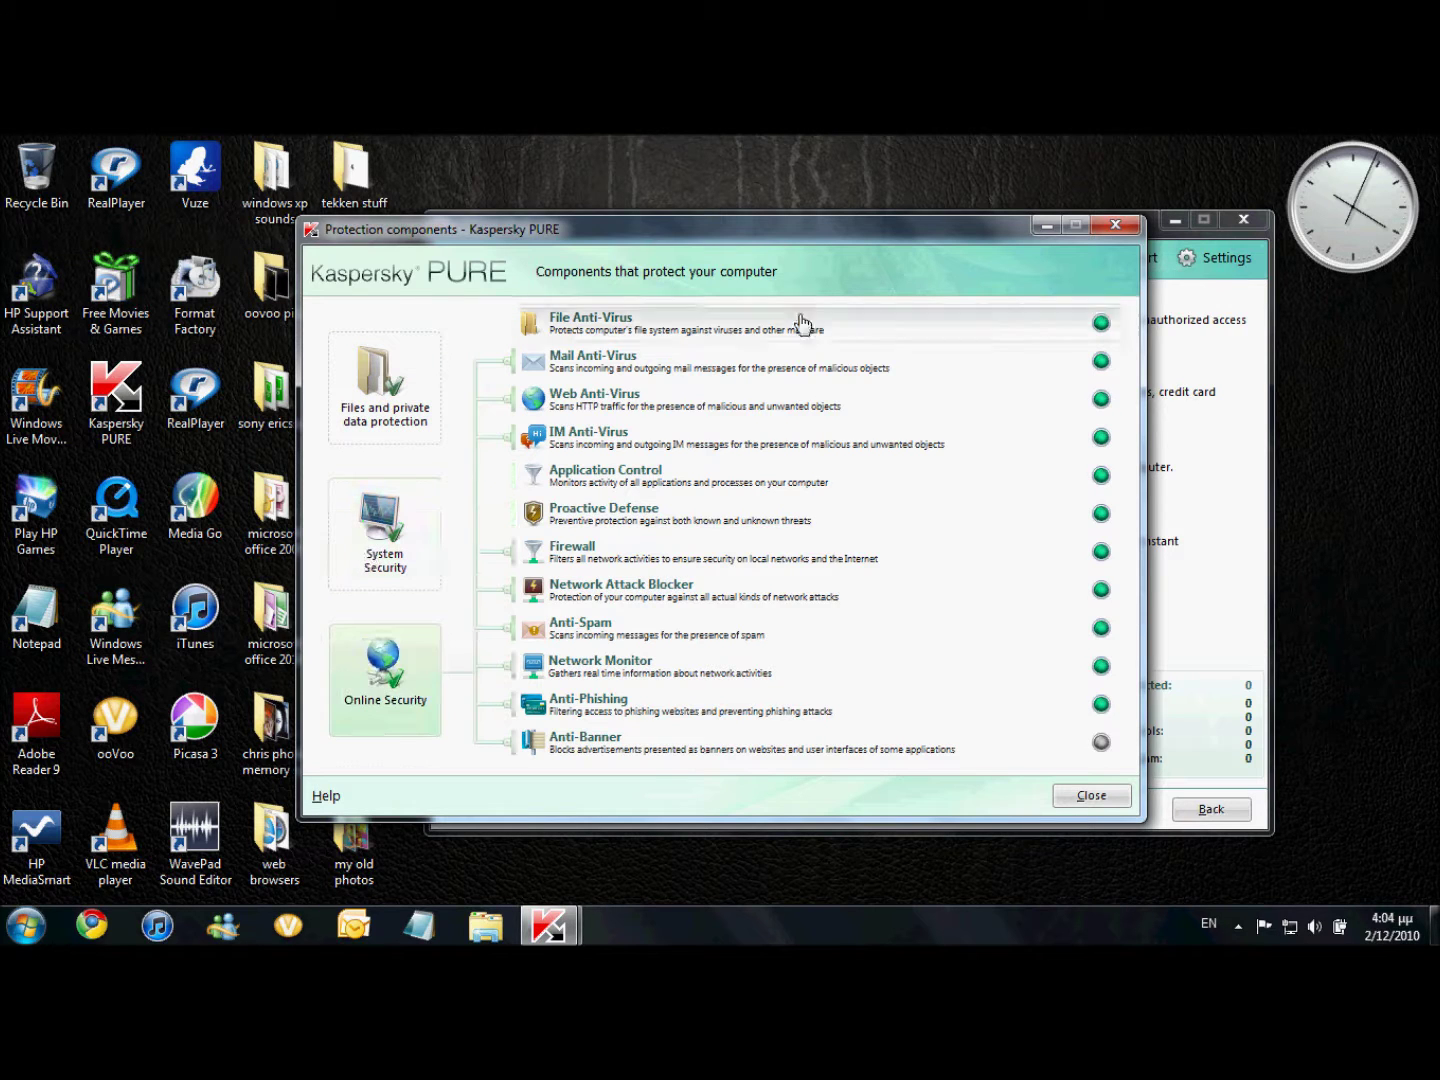
{"action": "left_click", "coordinate": [1116, 226]}
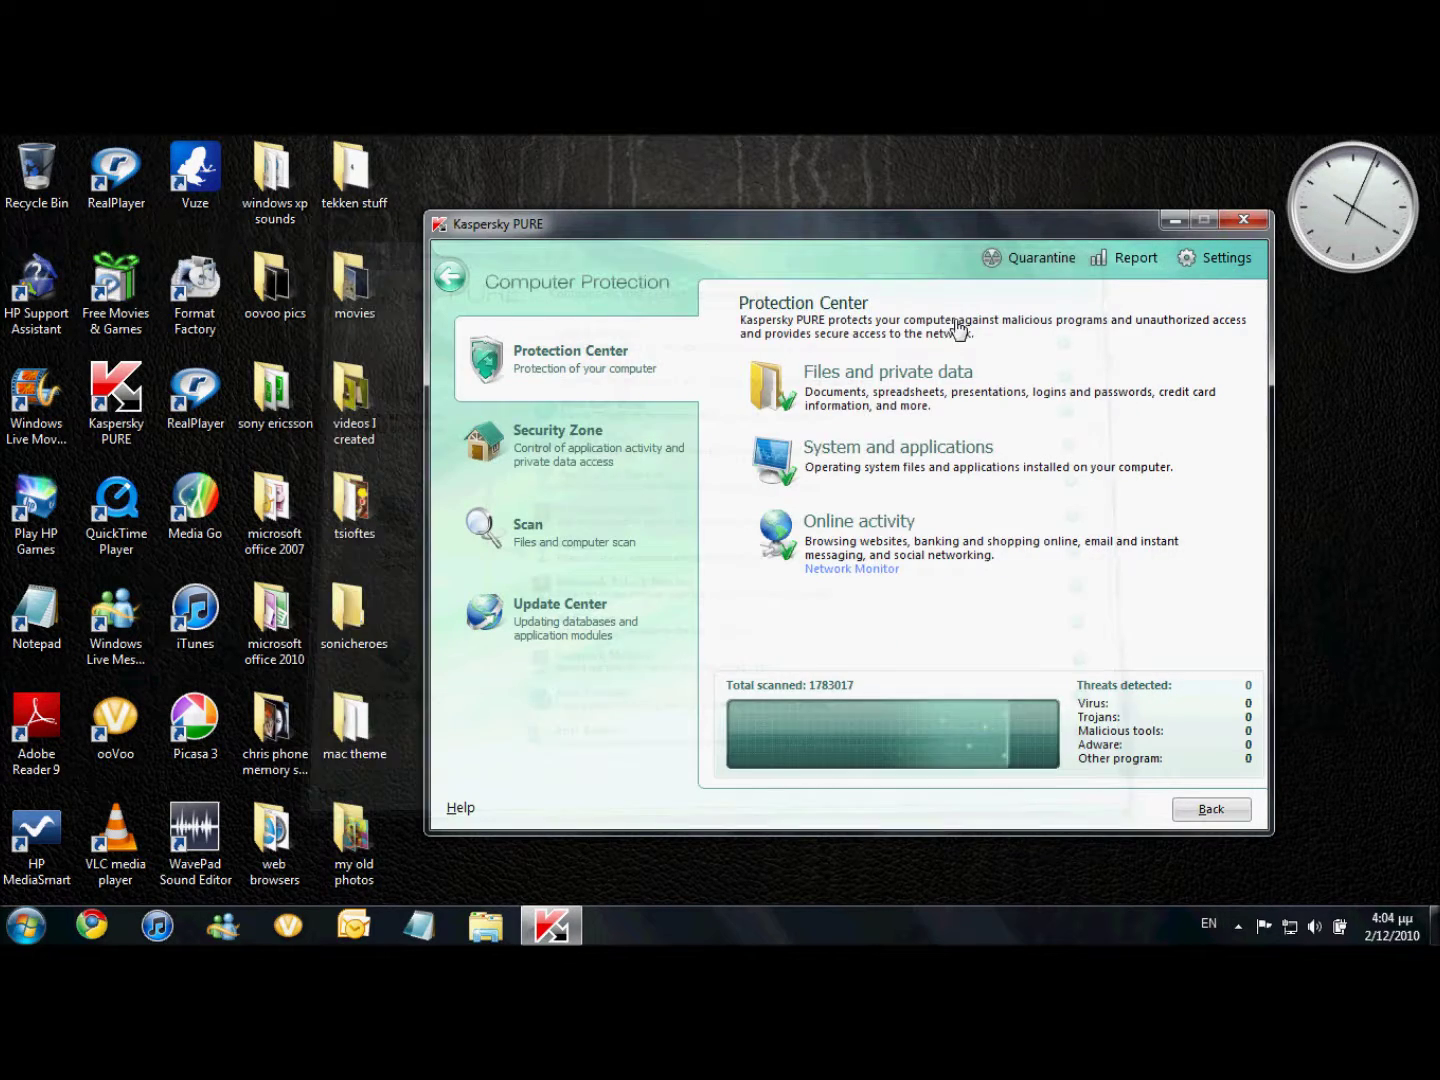
Step: View the Security Zone, Scan options and up-to-date Update Center, then return to the overview
{"action": "left_click", "coordinate": [573, 445]}
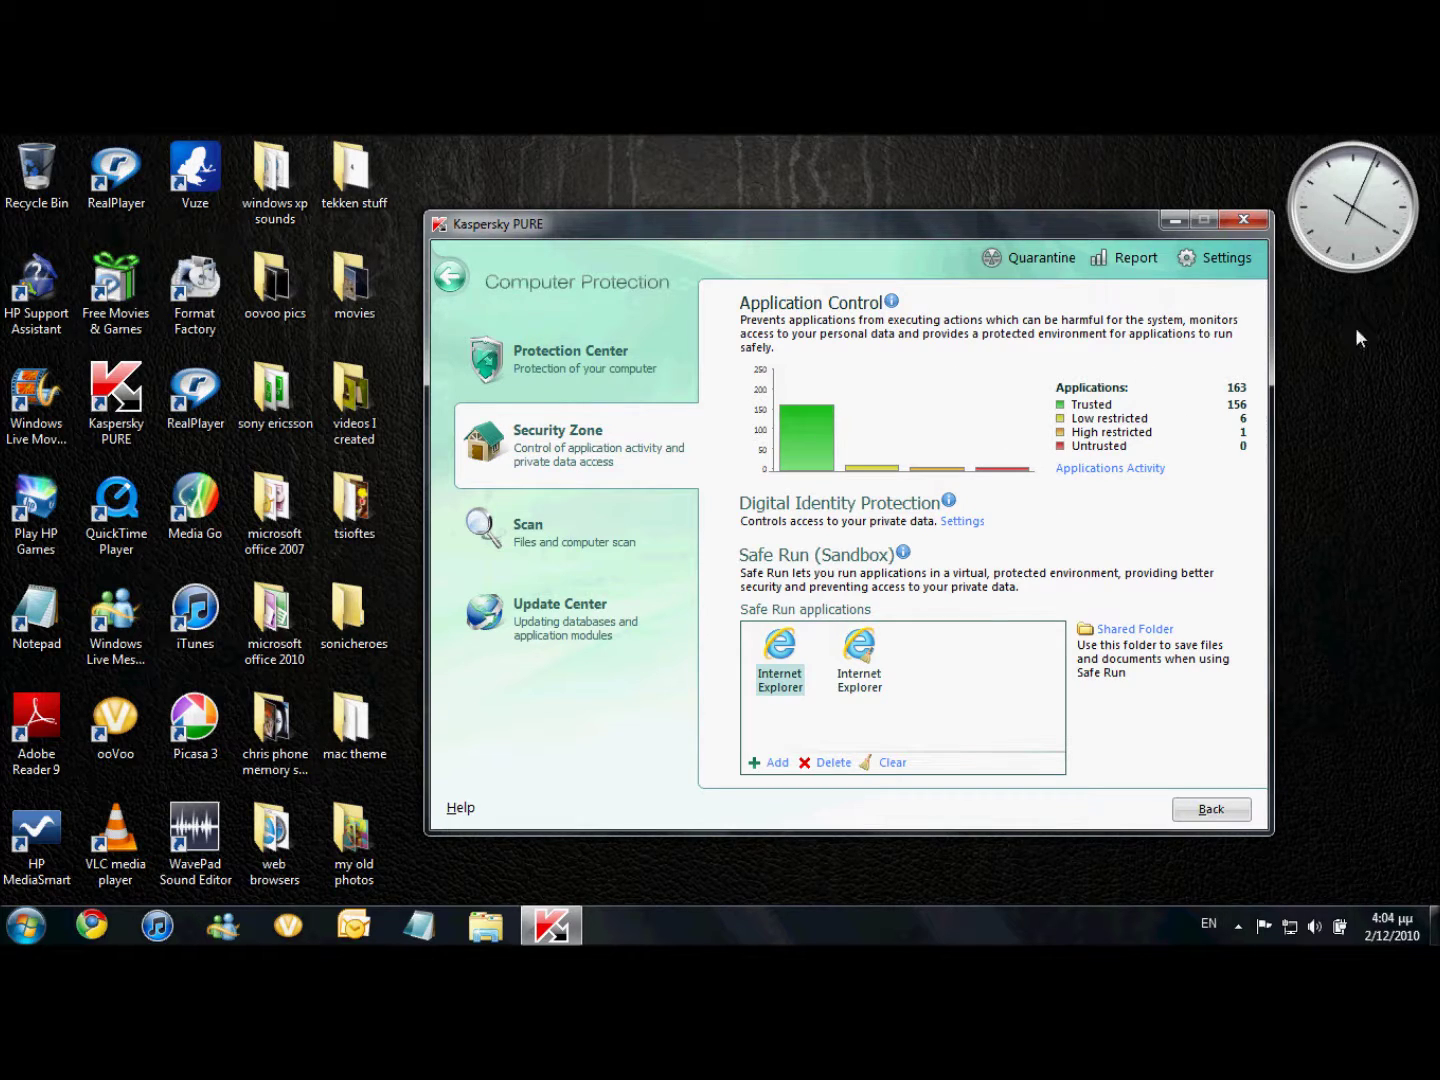
{"action": "left_click", "coordinate": [552, 531]}
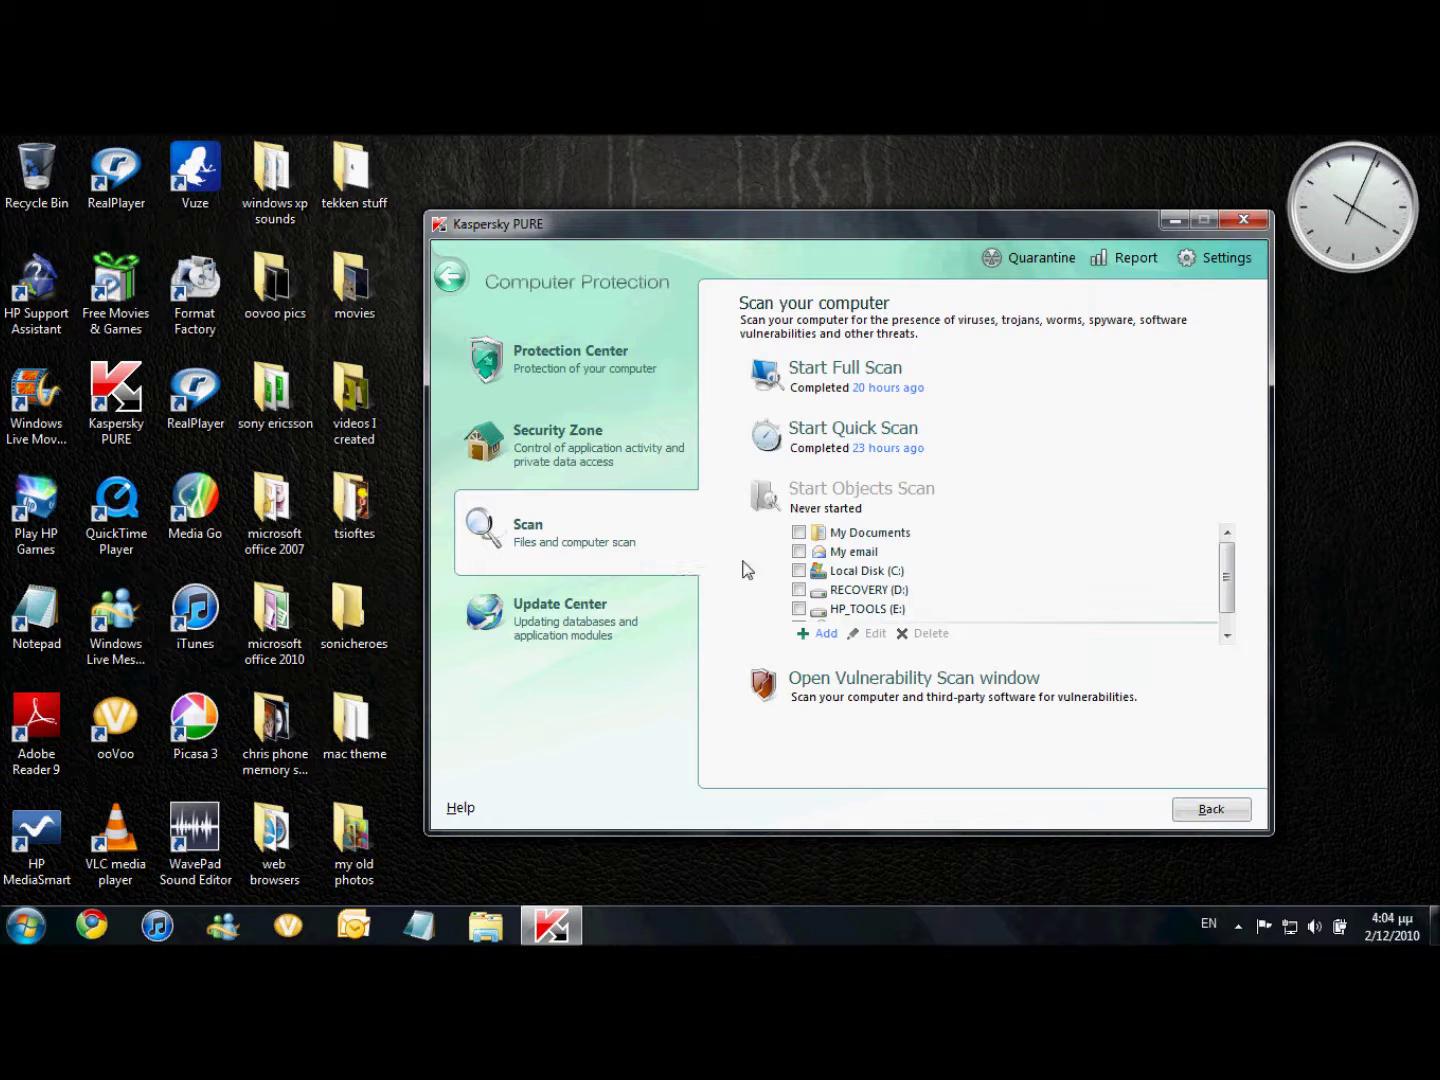
{"action": "left_click", "coordinate": [560, 633]}
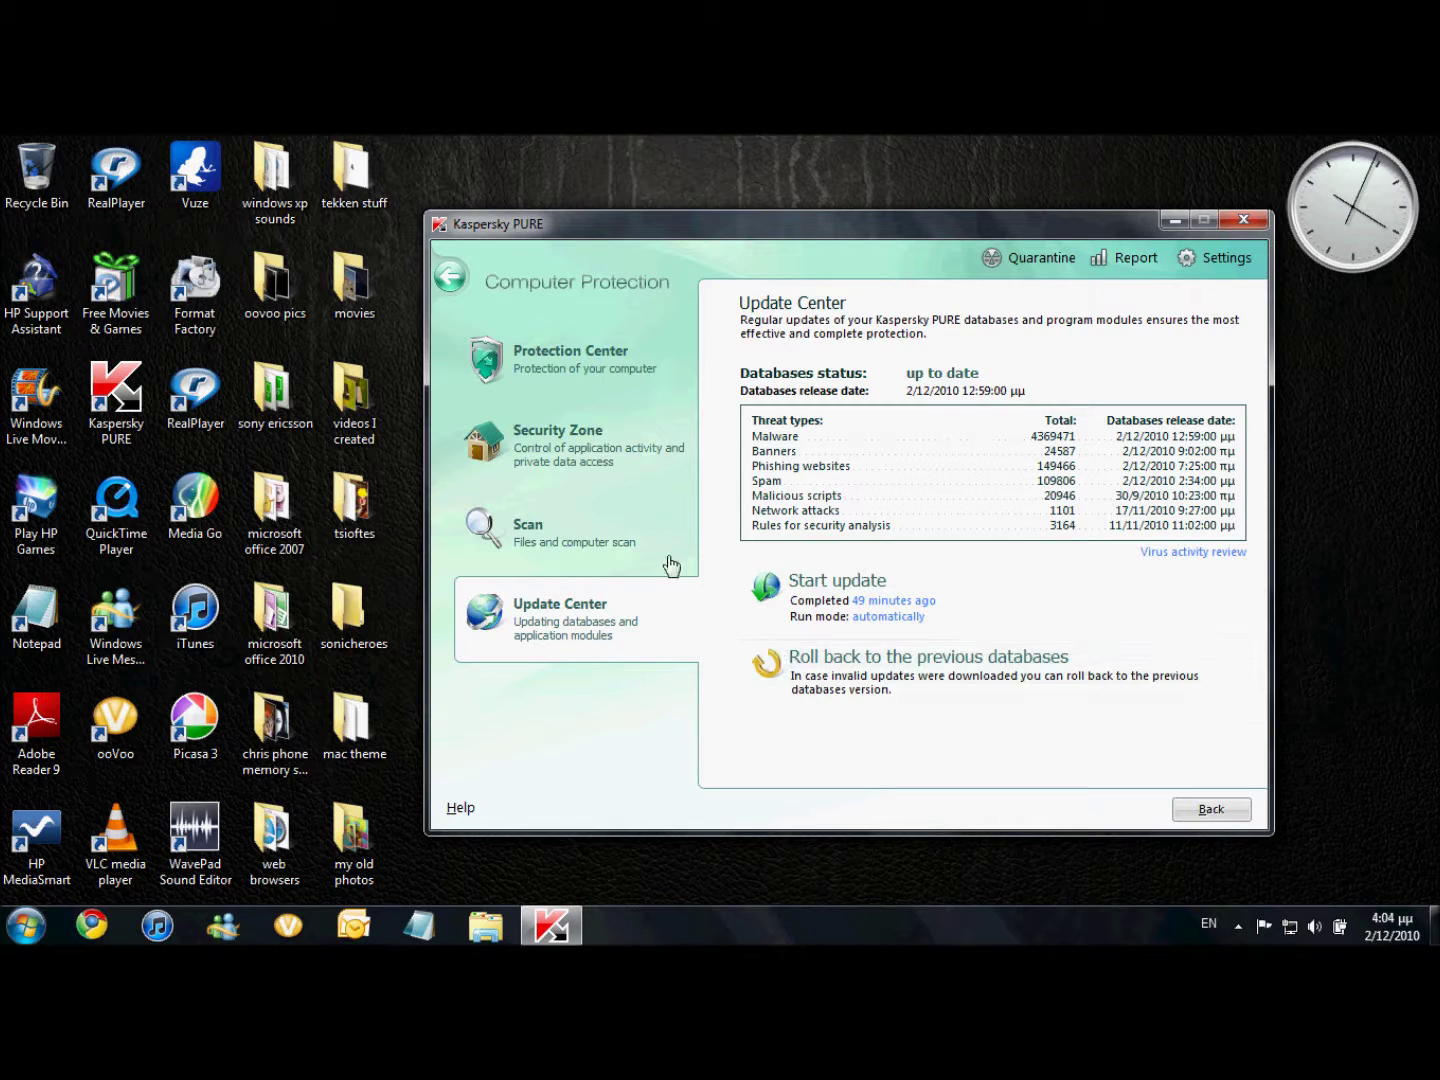
{"action": "left_click", "coordinate": [451, 278]}
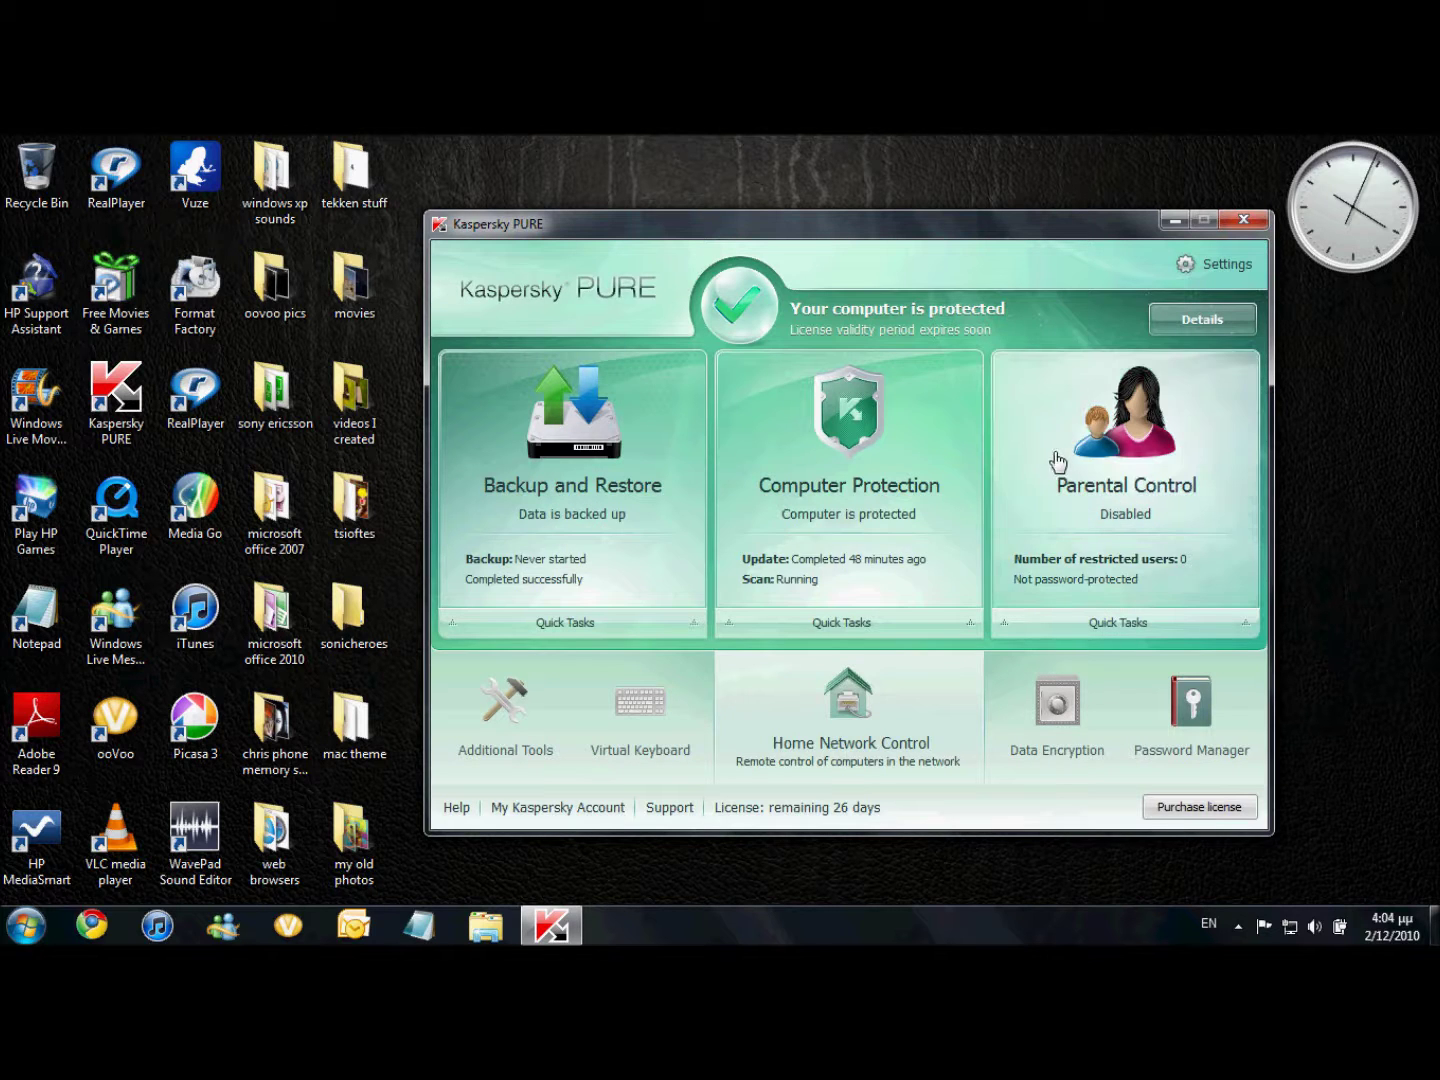
Step: View Parental Control's controlled users and empty Reports page, then return to the home screen
{"action": "left_click", "coordinate": [1056, 460]}
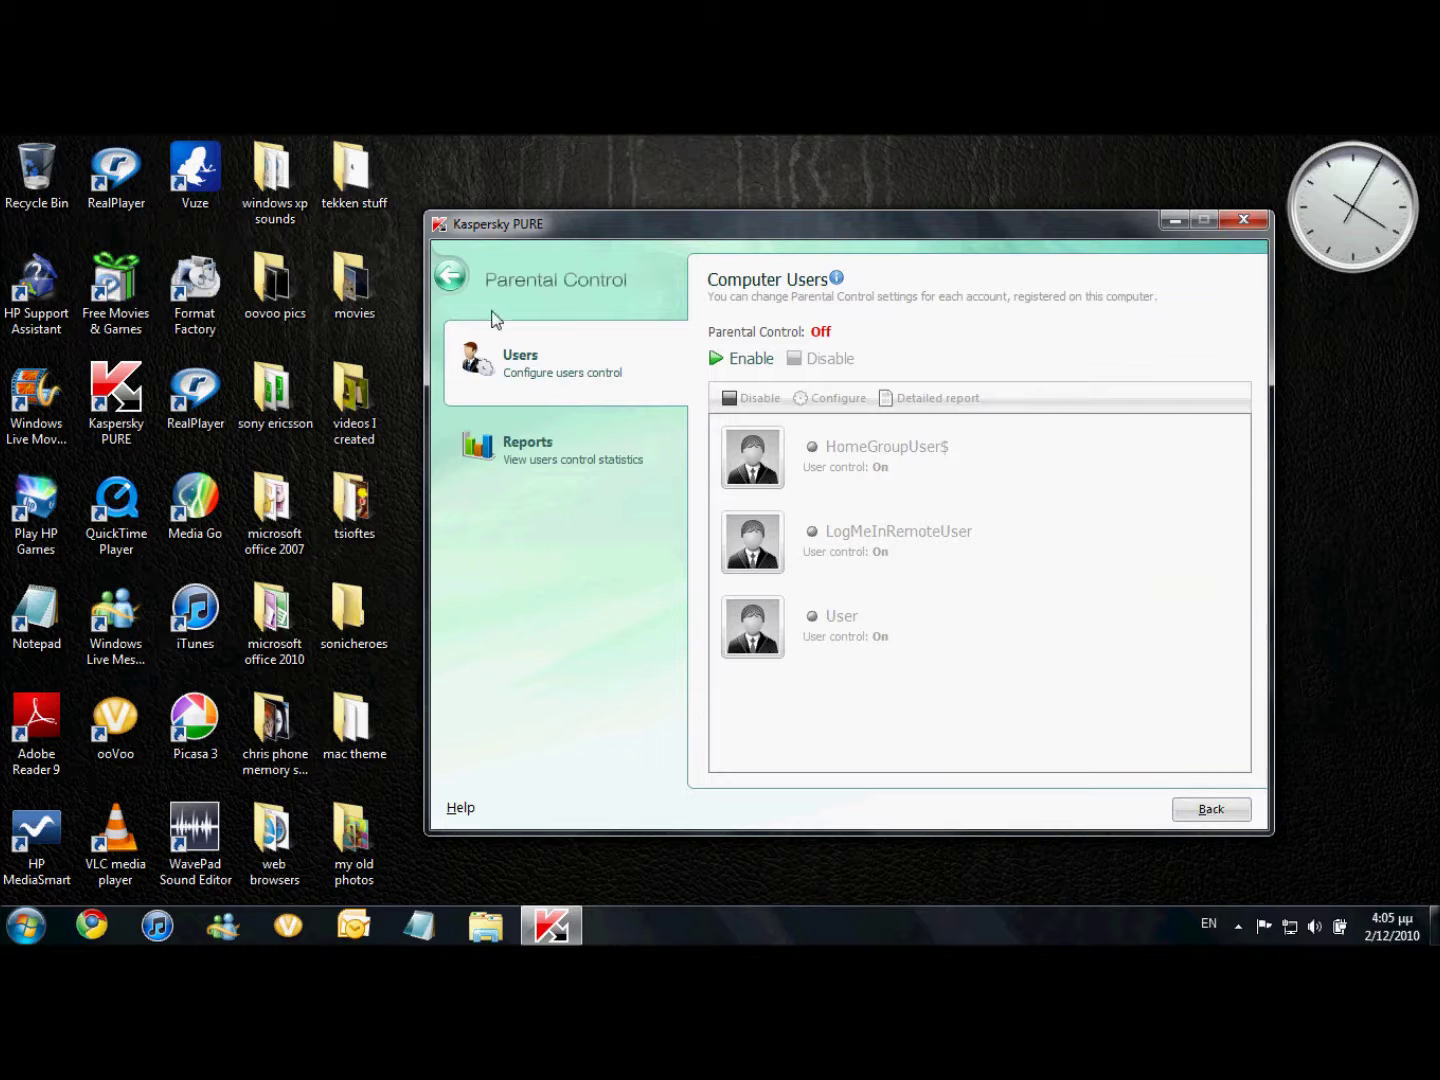
{"action": "left_click", "coordinate": [484, 438]}
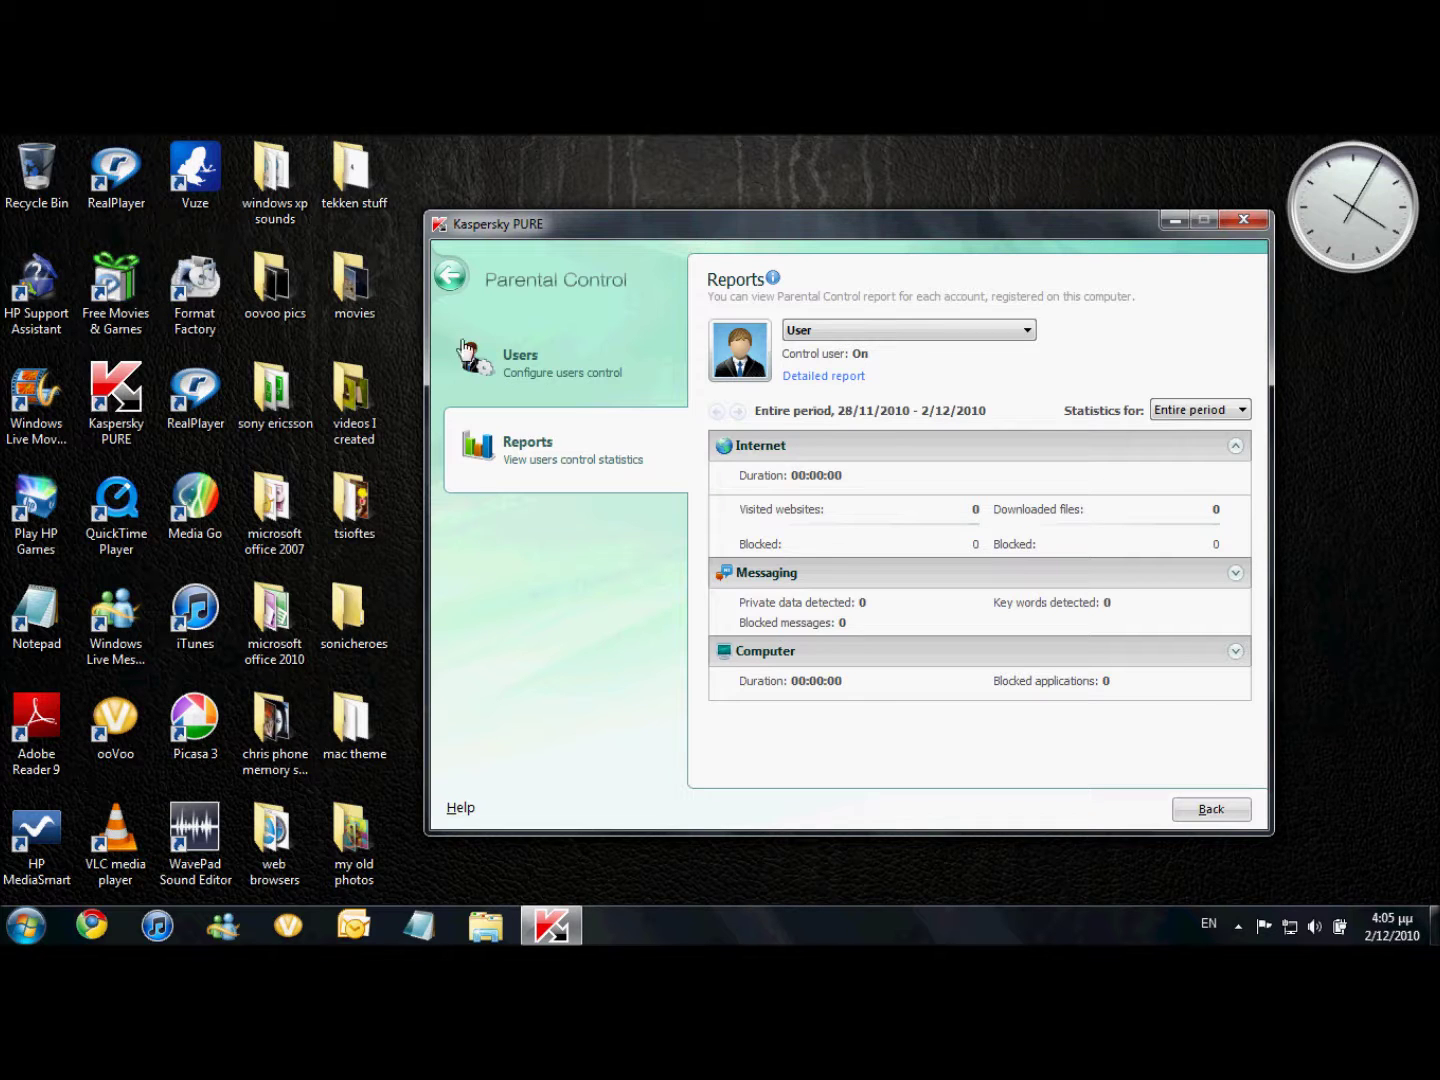
{"action": "left_click", "coordinate": [450, 277]}
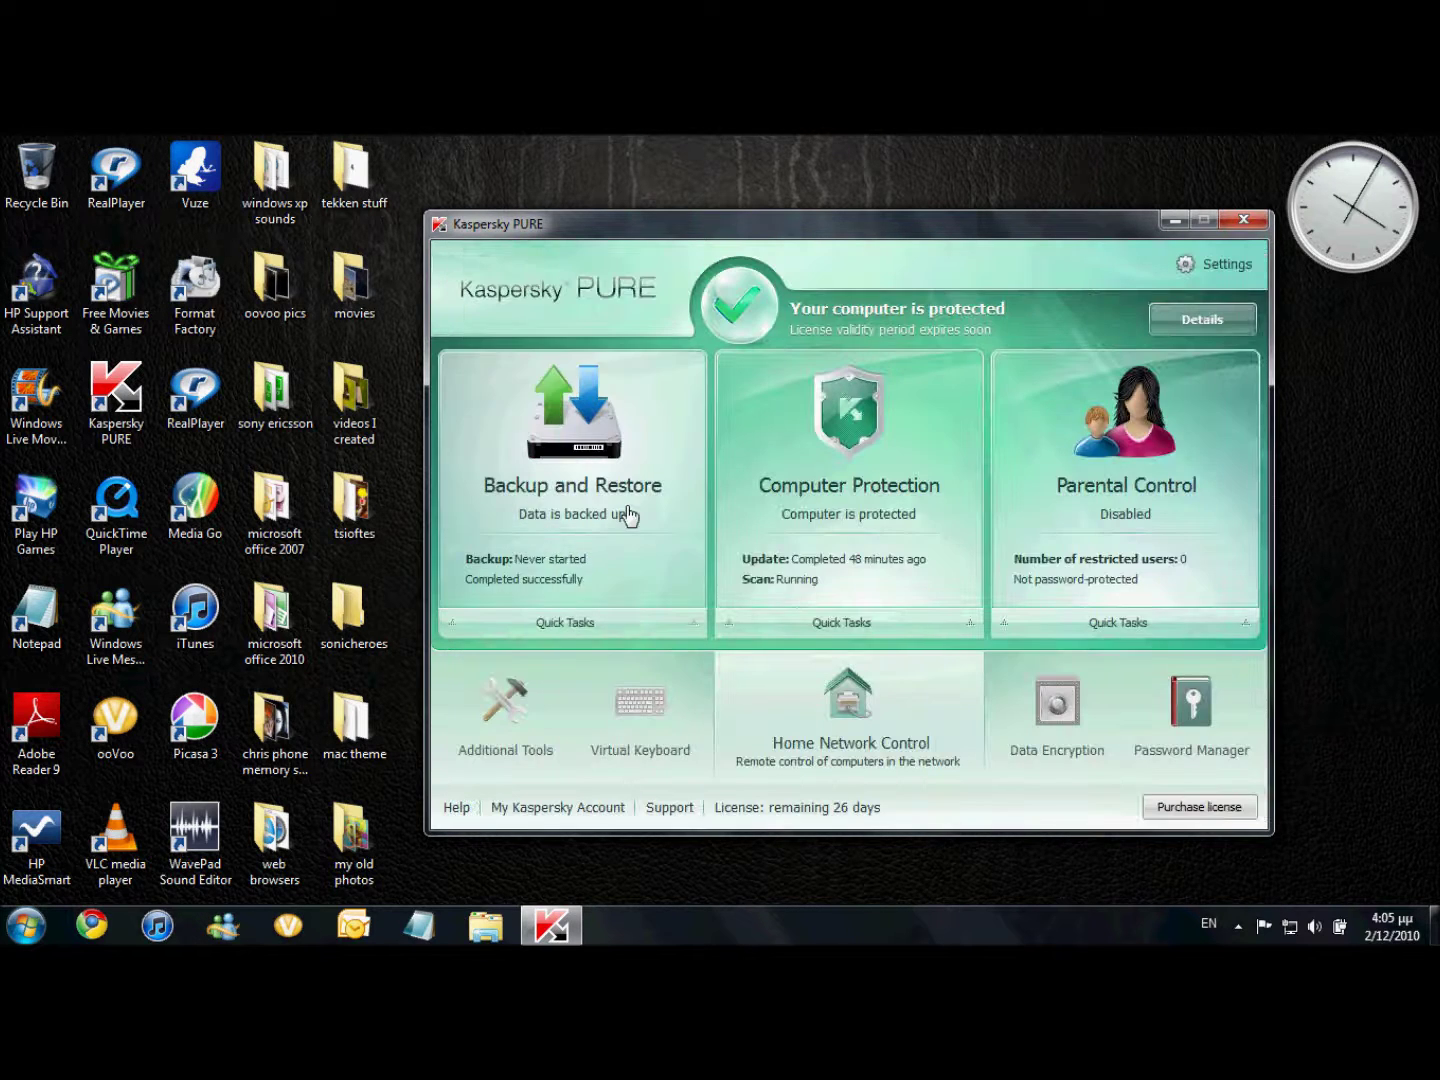
{"action": "left_click", "coordinate": [510, 746]}
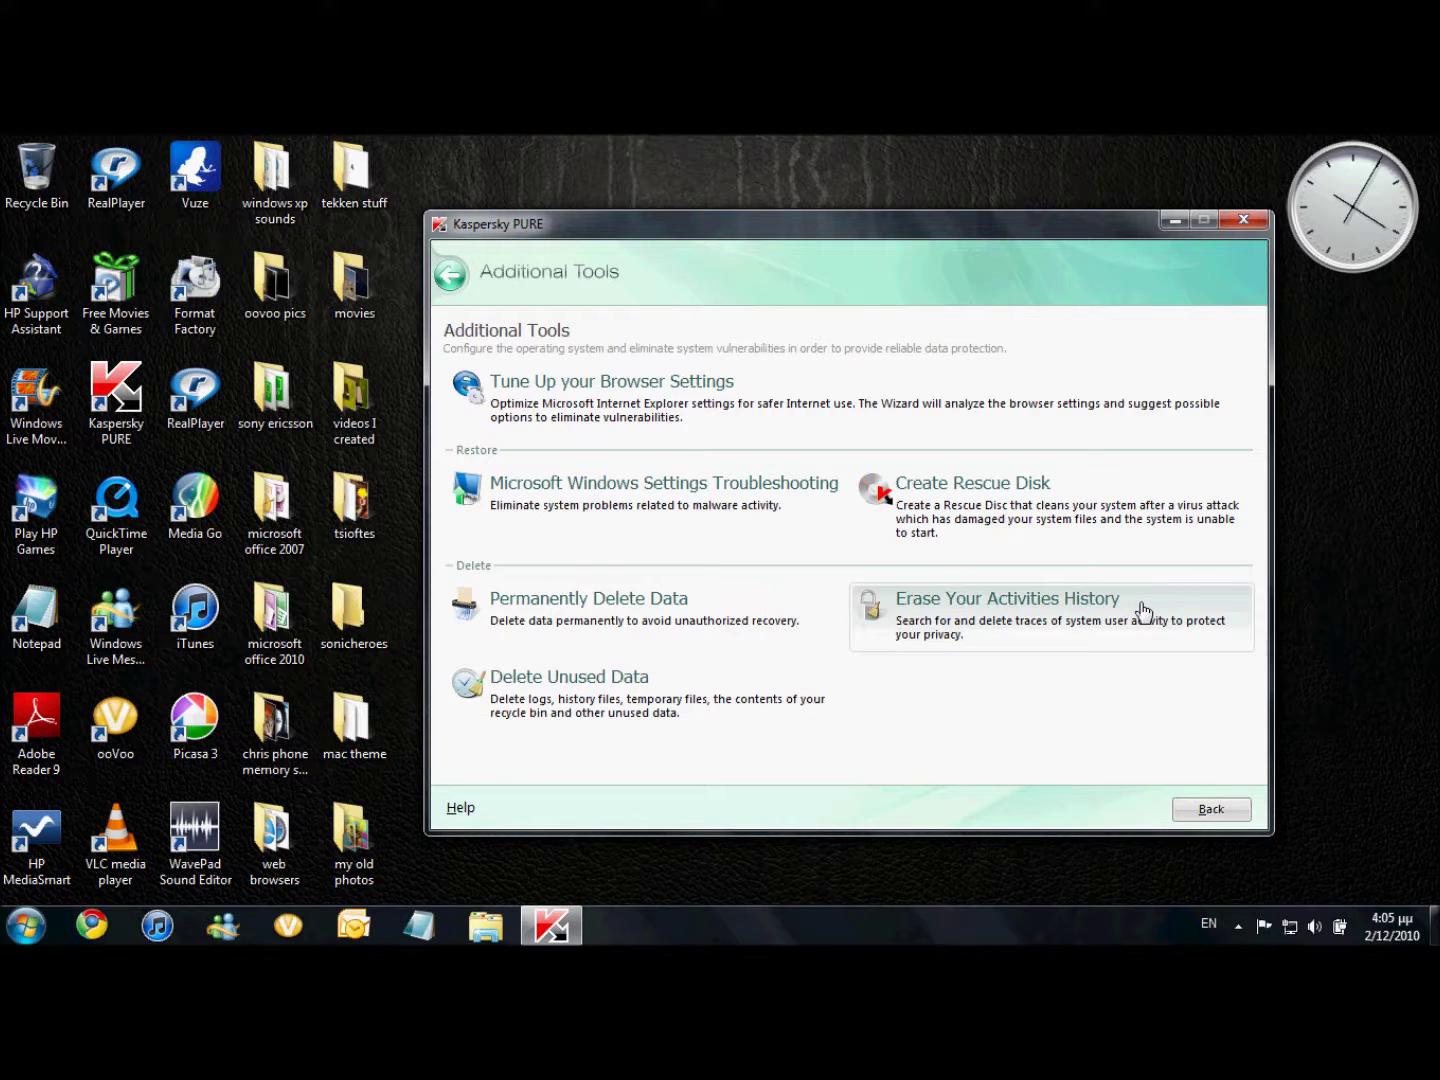
{"action": "left_click", "coordinate": [450, 278]}
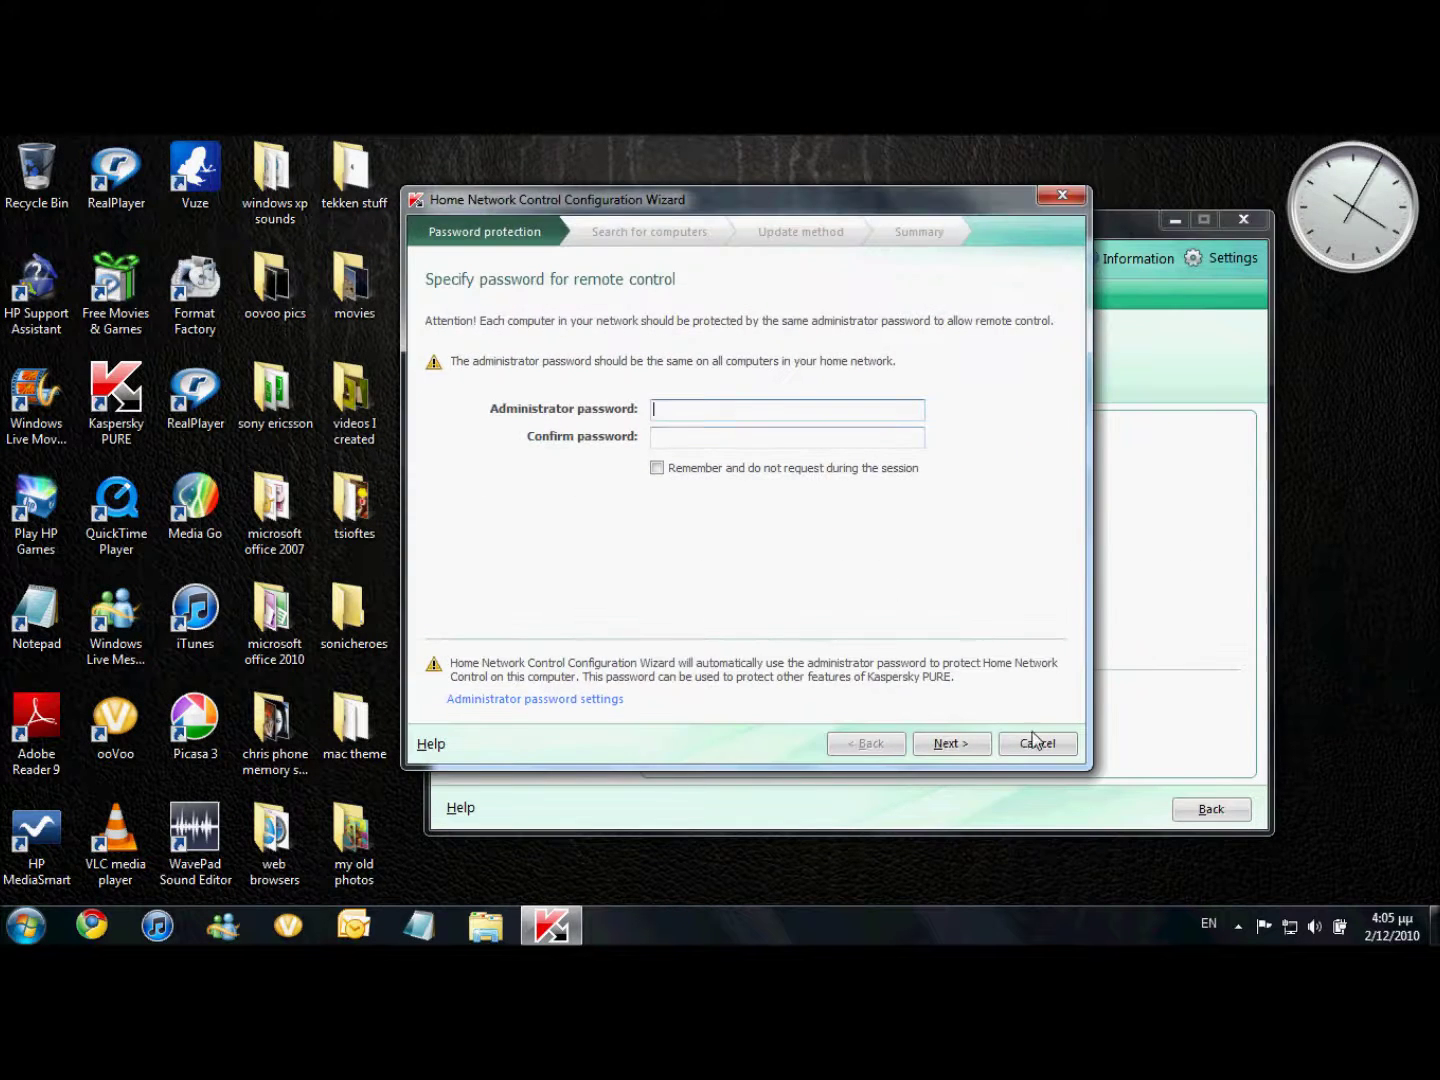
Step: Cancel the Home Network Control wizard, then review the network computer's Parental Control, Scan and status pages
{"action": "left_click", "coordinate": [1046, 742]}
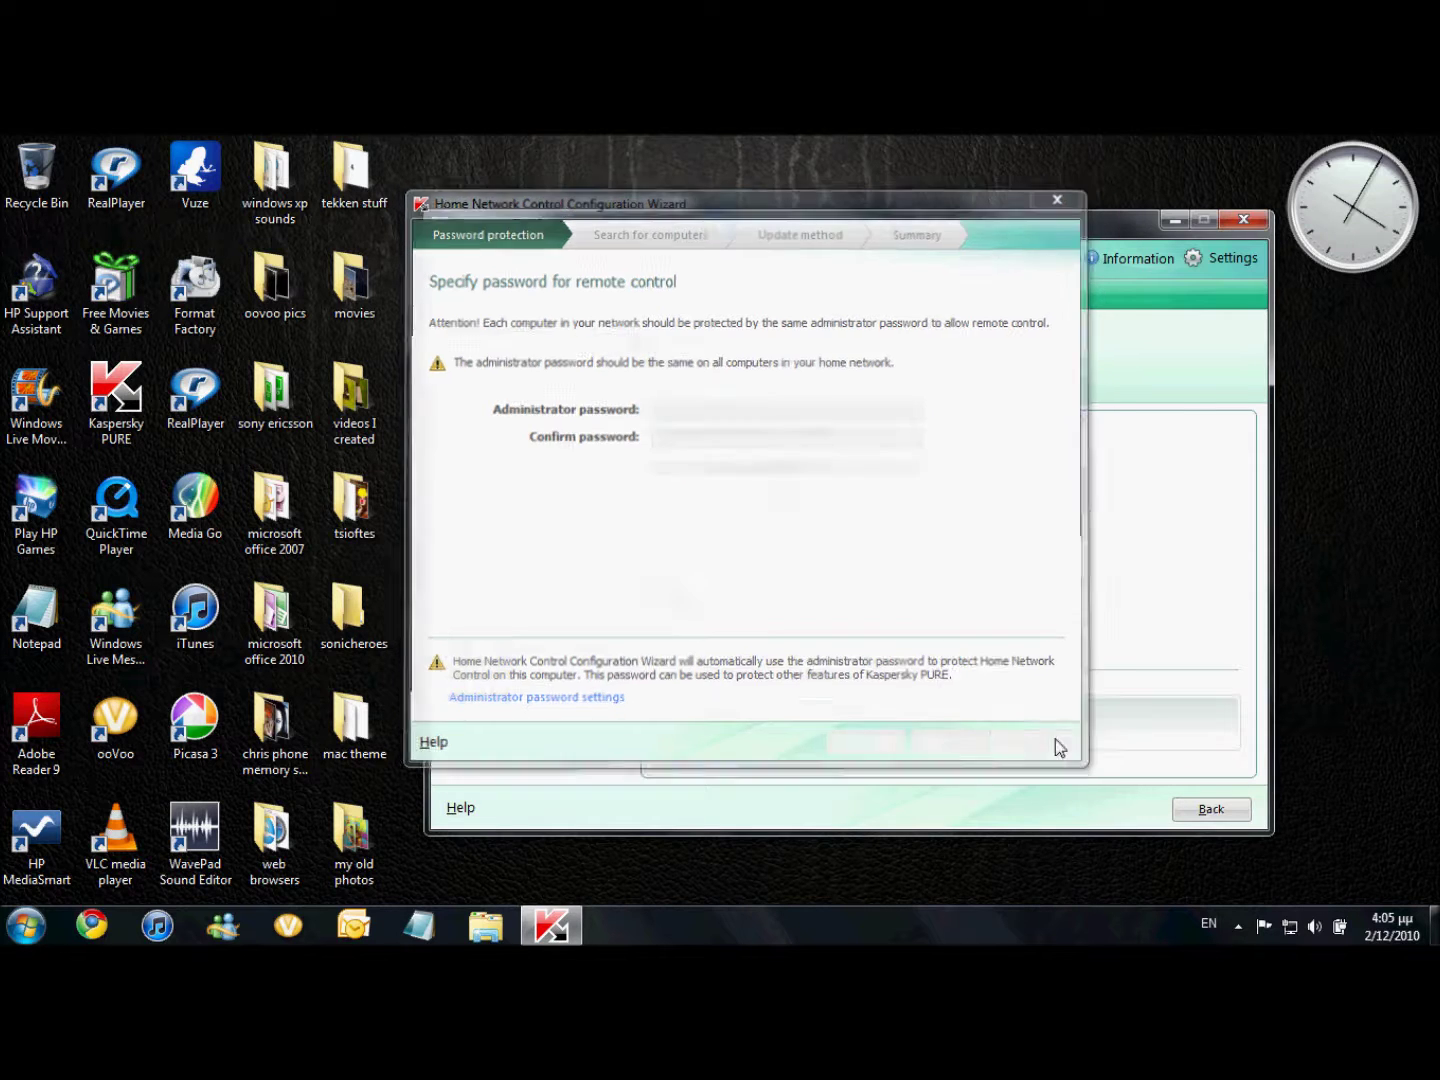
{"action": "left_click", "coordinate": [467, 512]}
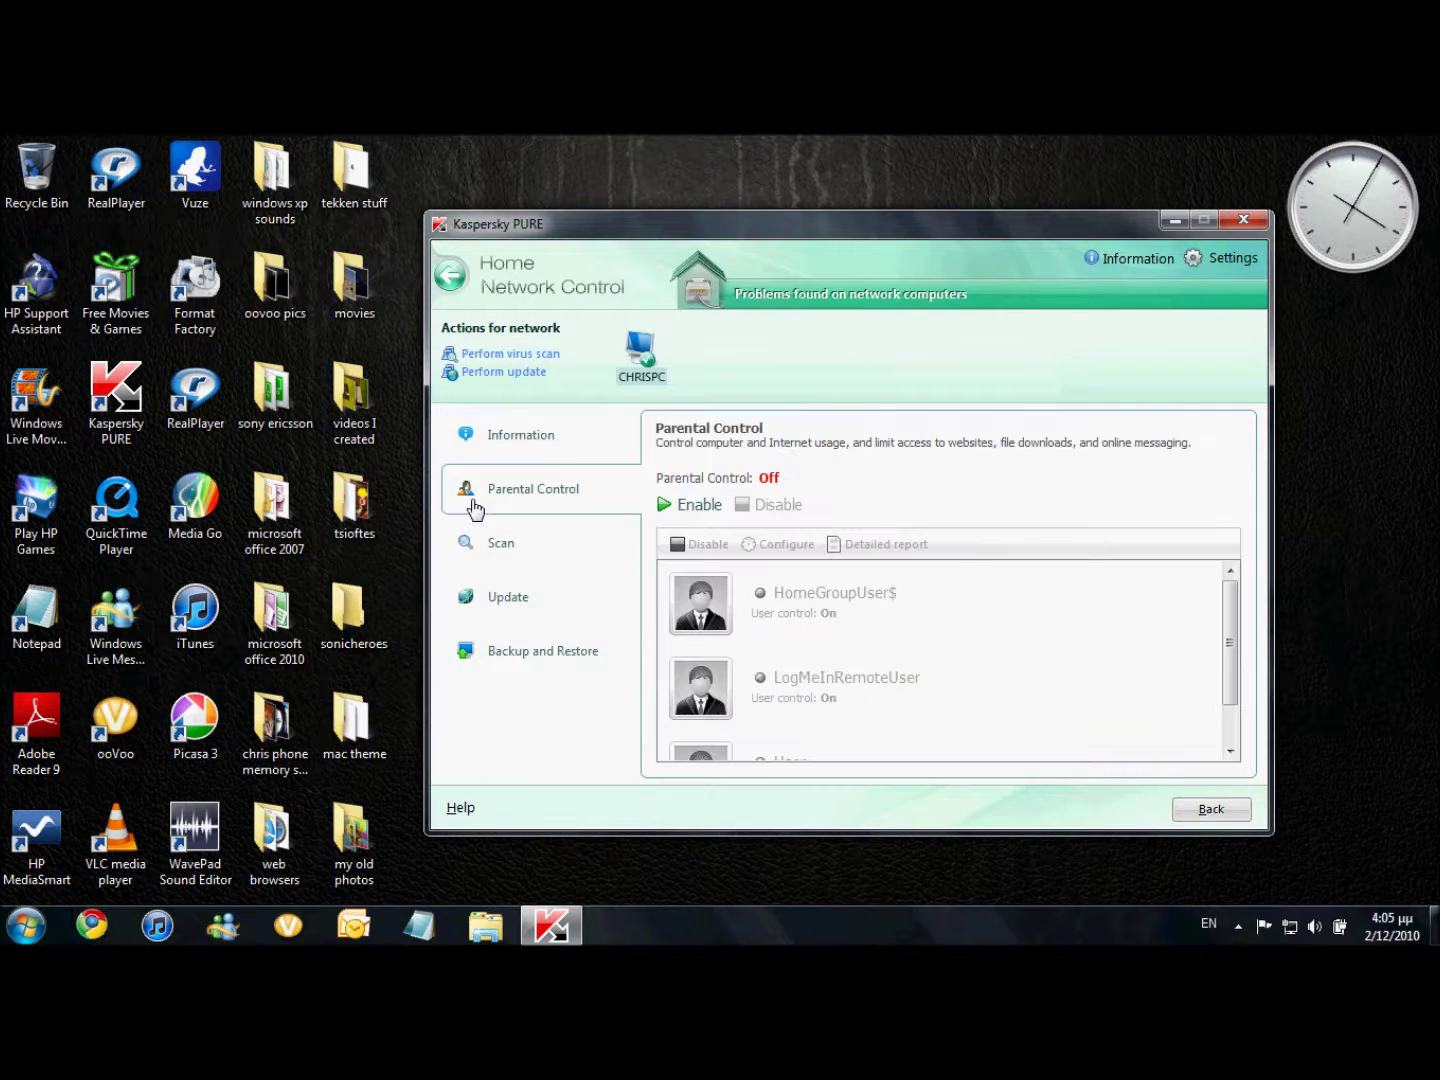
{"action": "left_click", "coordinate": [472, 538]}
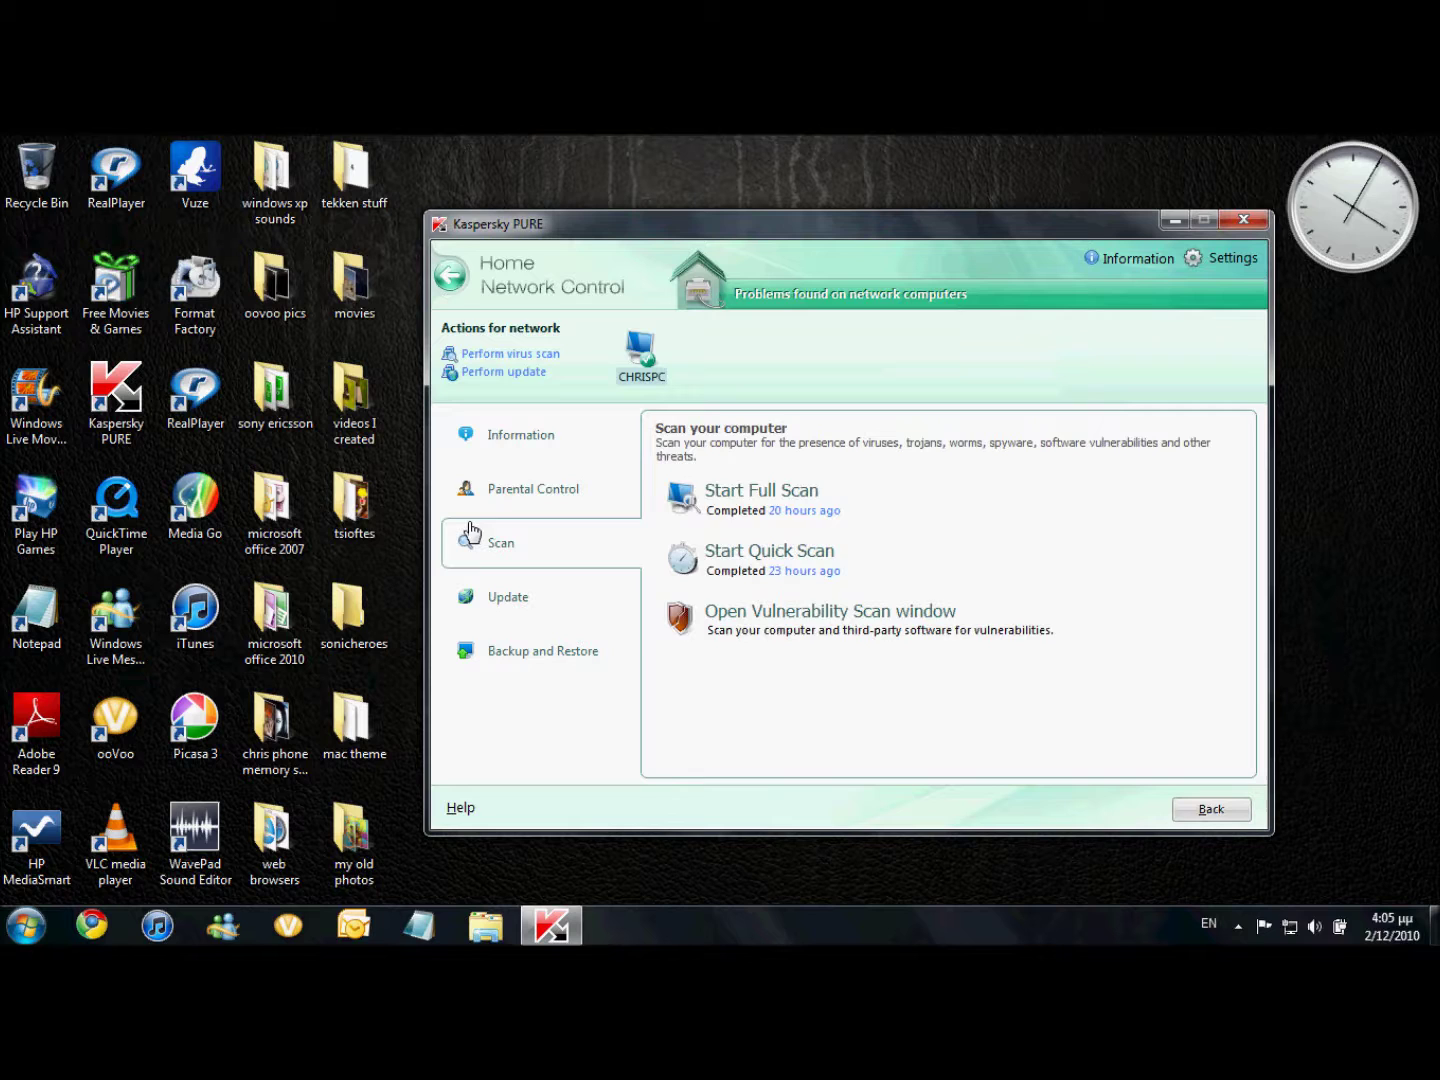
{"action": "left_click", "coordinate": [495, 444]}
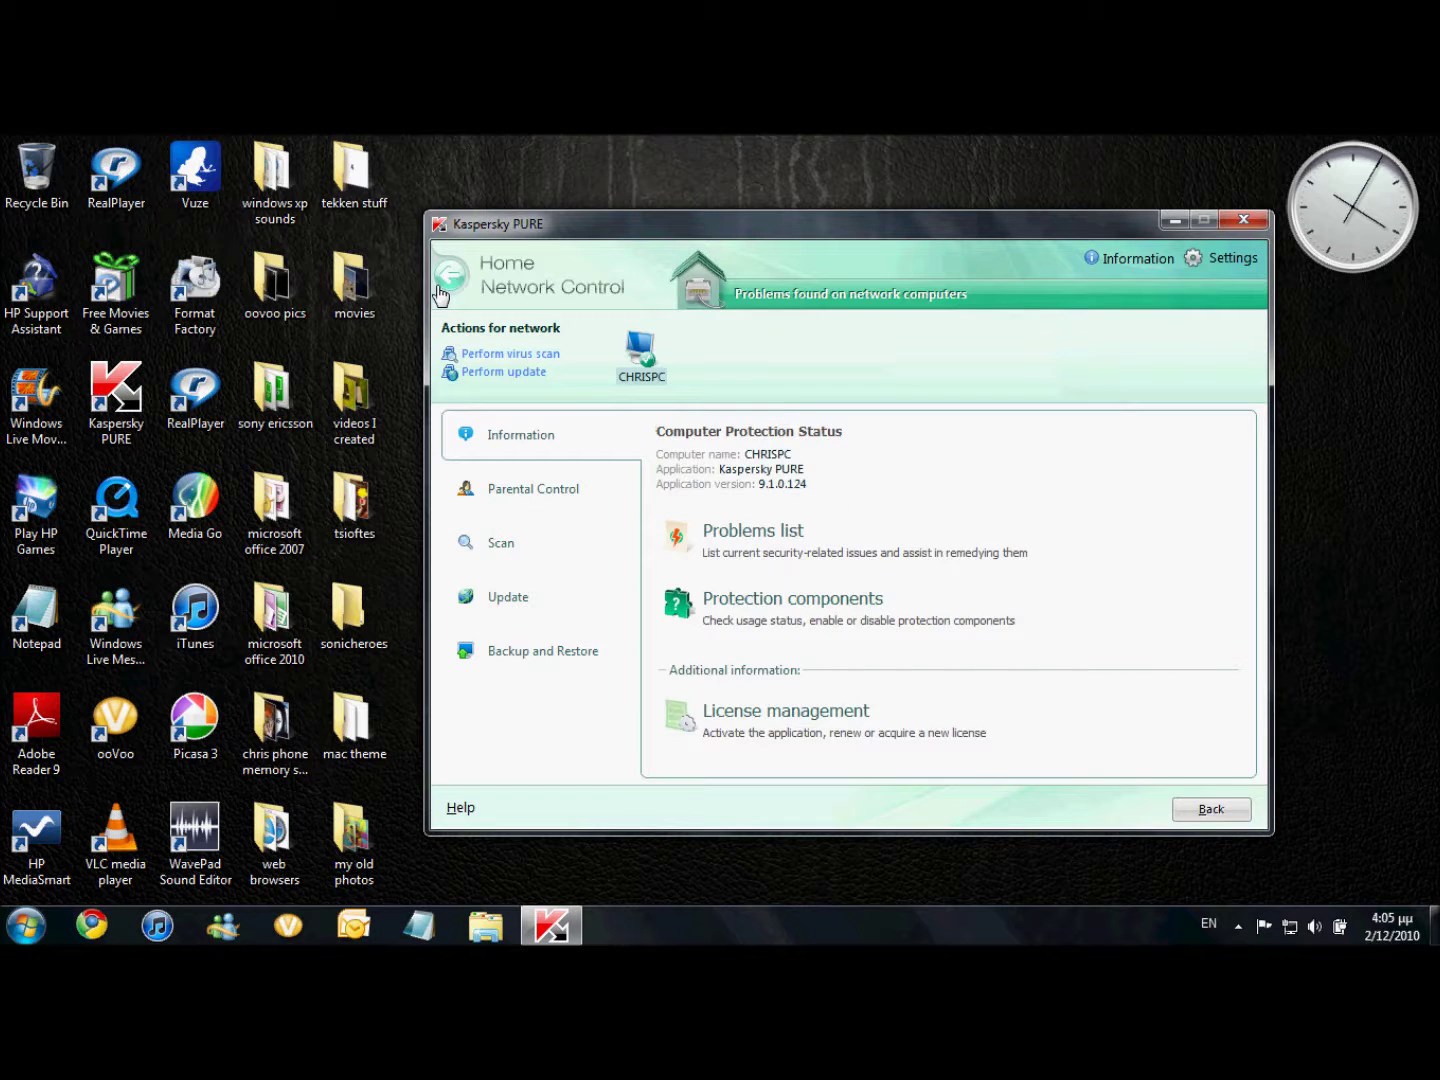
{"action": "left_click", "coordinate": [447, 276]}
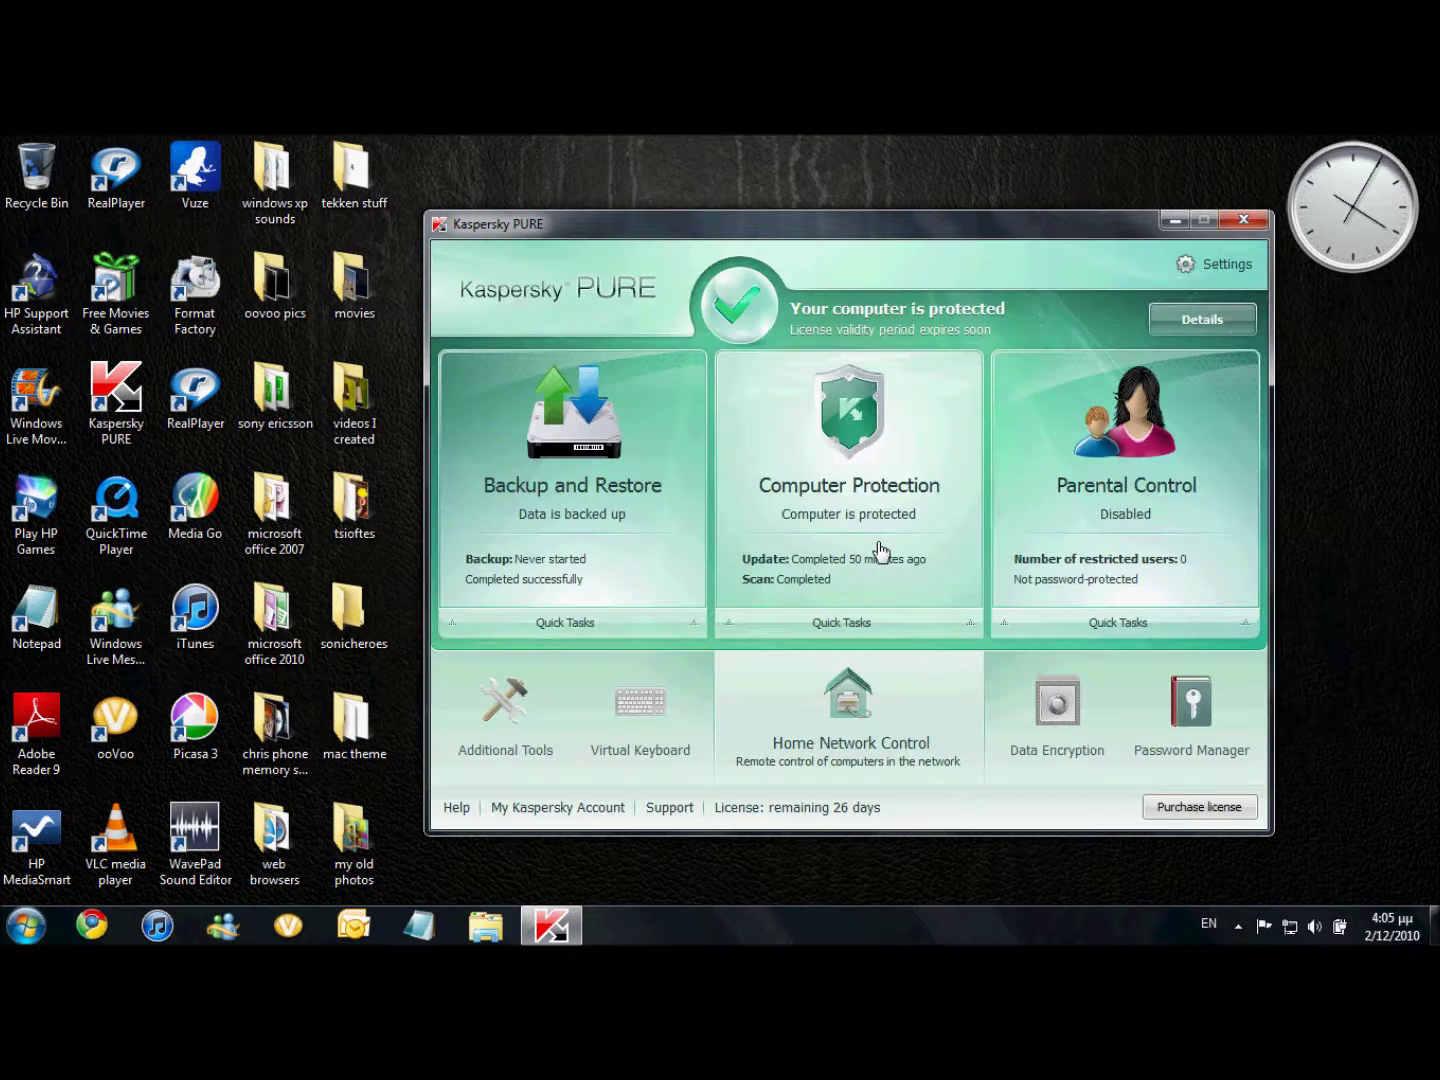
{"action": "left_click", "coordinate": [1047, 714]}
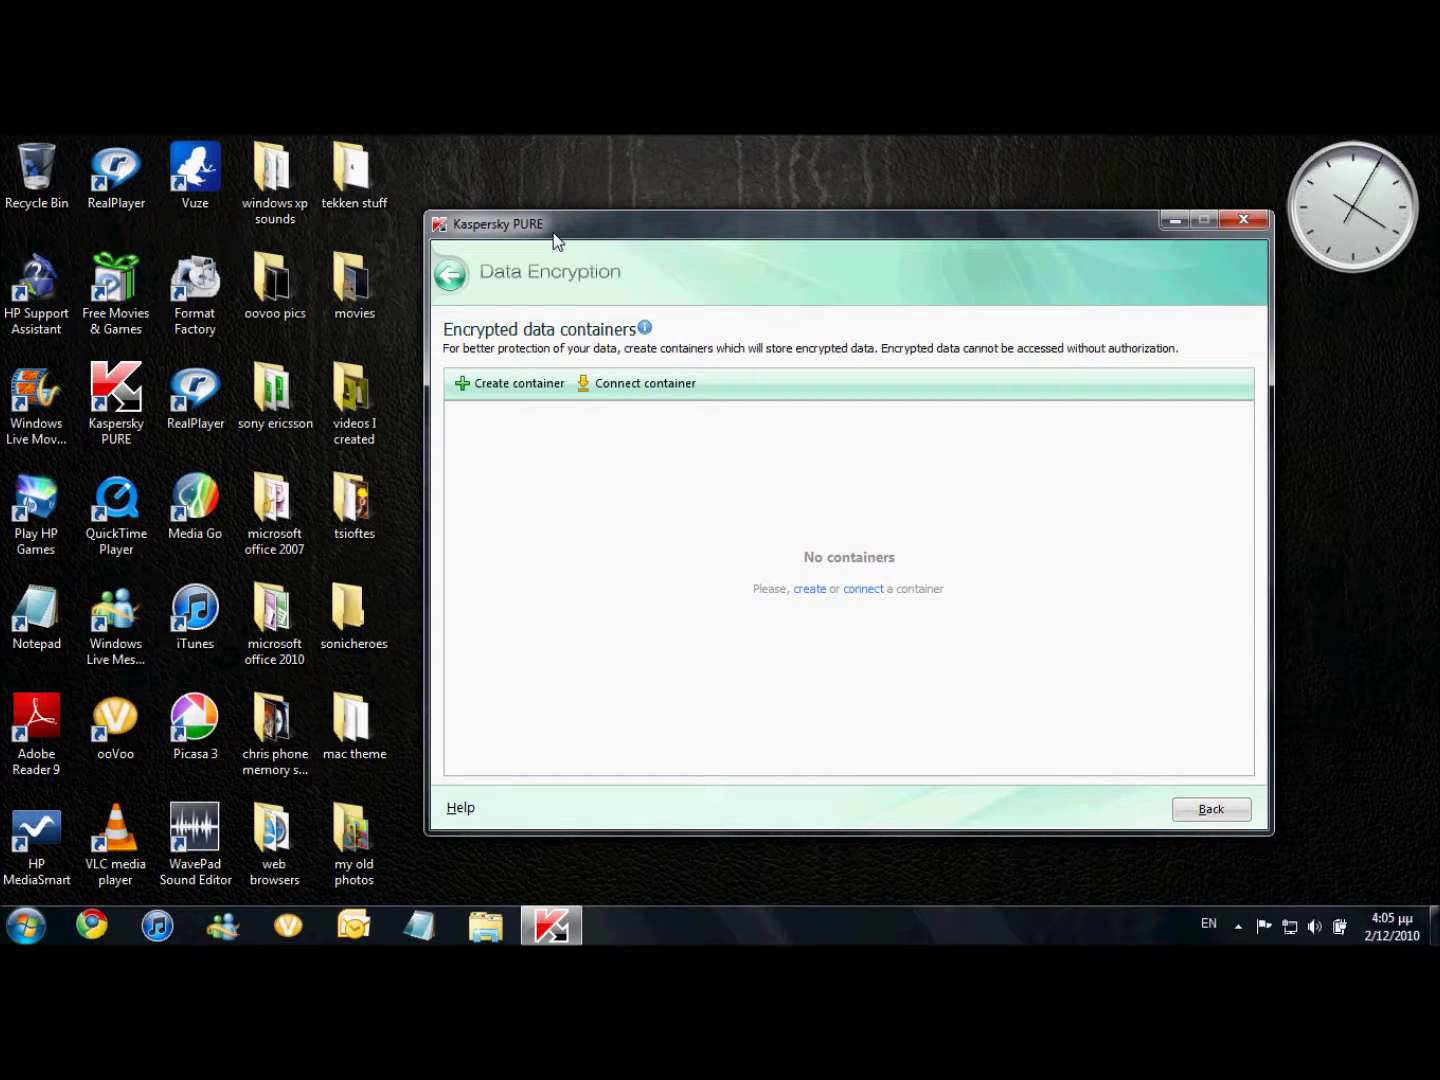
Step: Start creating an encrypted container, then cancel the wizard, leaving no containers
{"action": "left_click", "coordinate": [509, 384]}
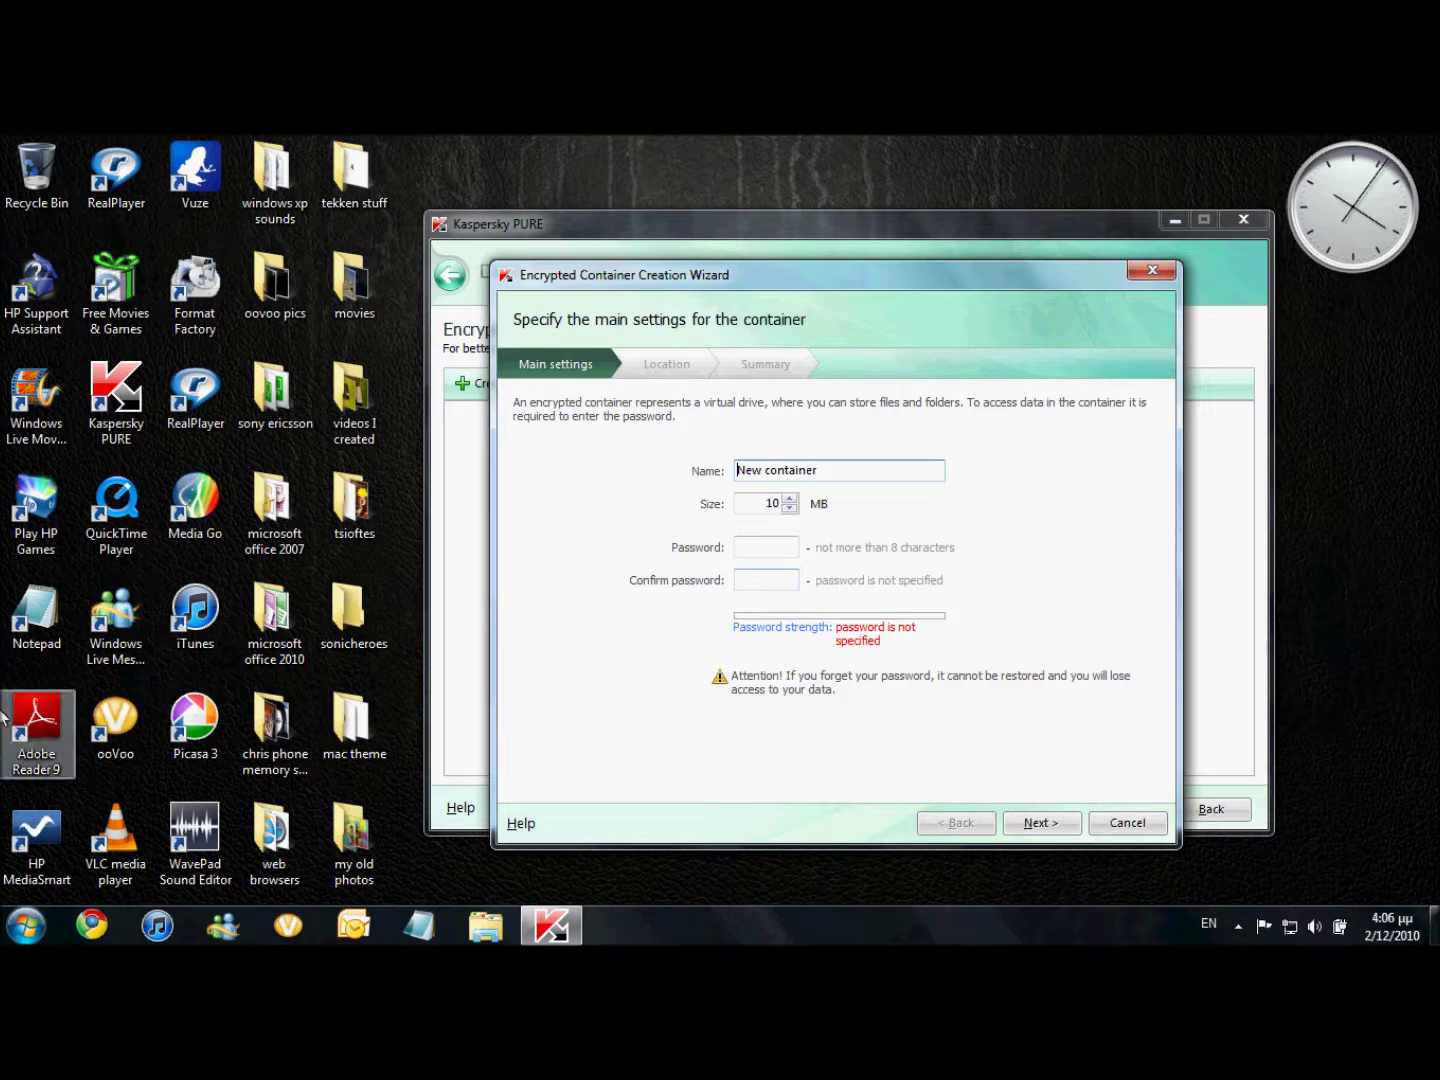
{"action": "left_click", "coordinate": [1129, 823]}
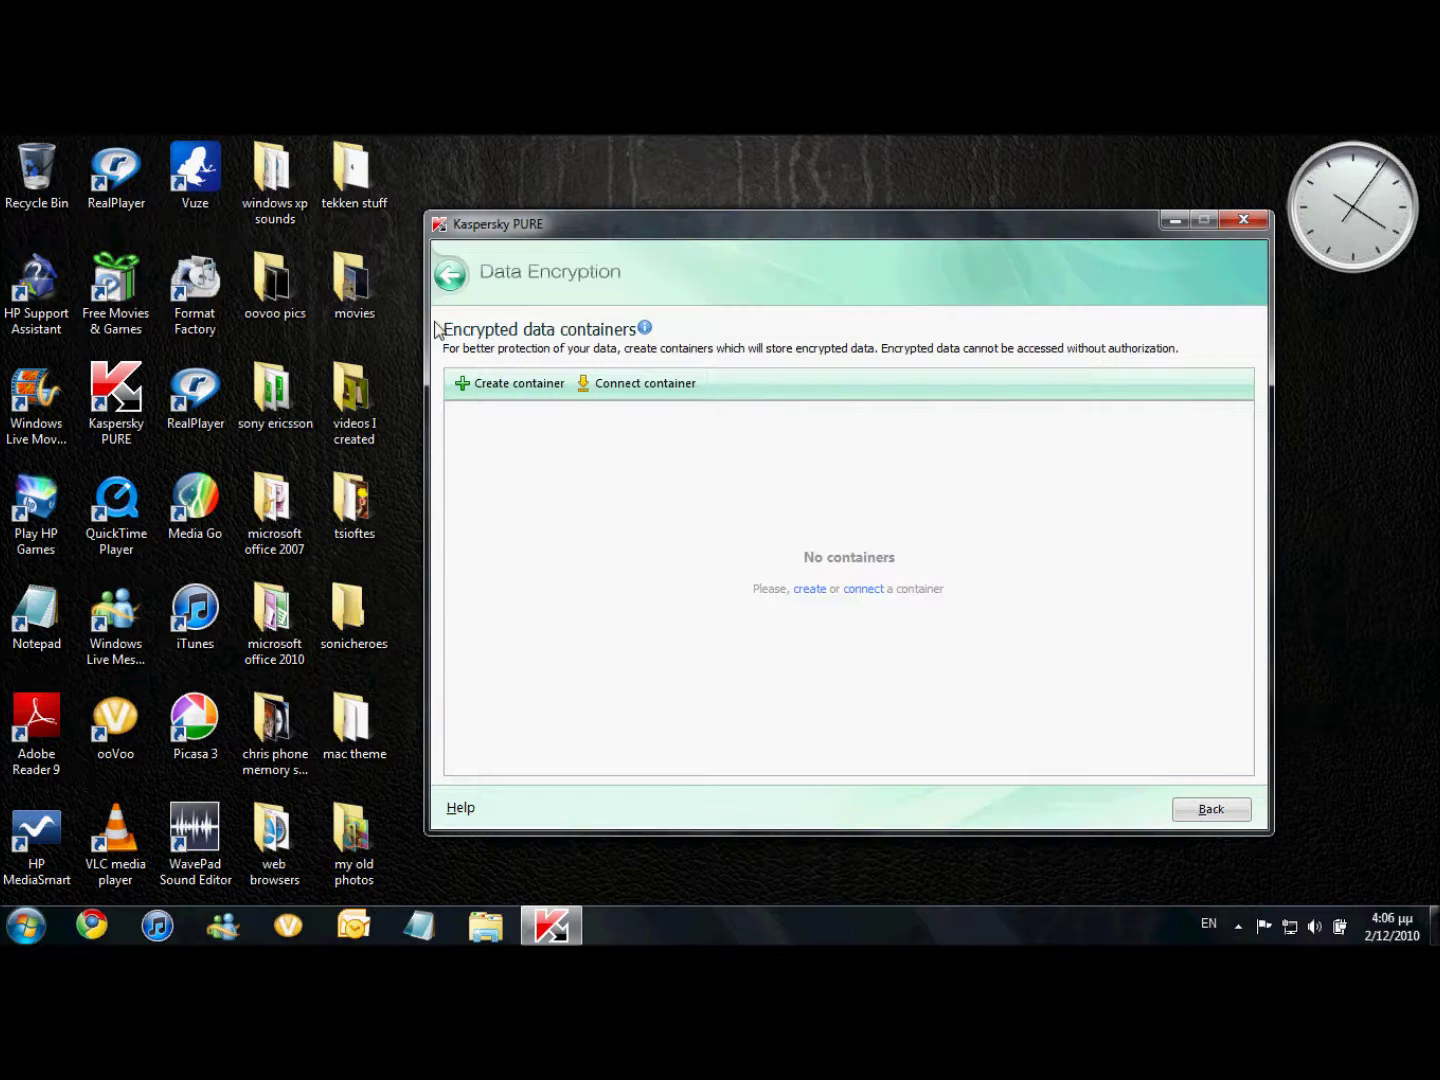
Step: View the Password Manager page with no database, then return home and close Kaspersky PURE
{"action": "left_click", "coordinate": [450, 274]}
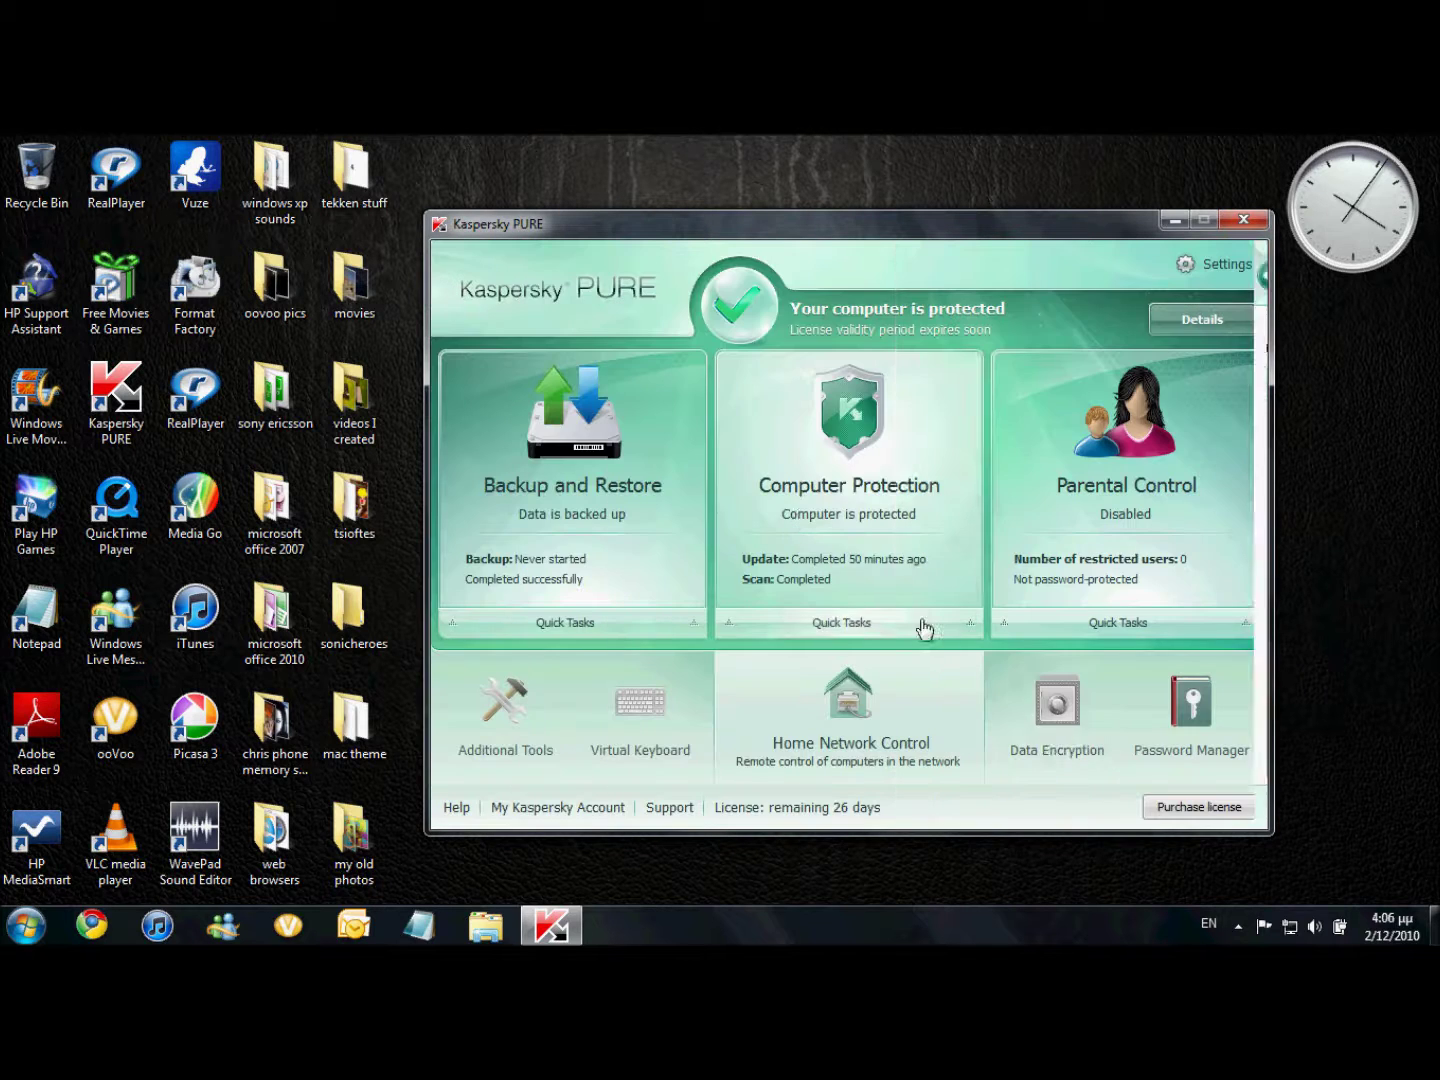
{"action": "left_click", "coordinate": [1203, 707]}
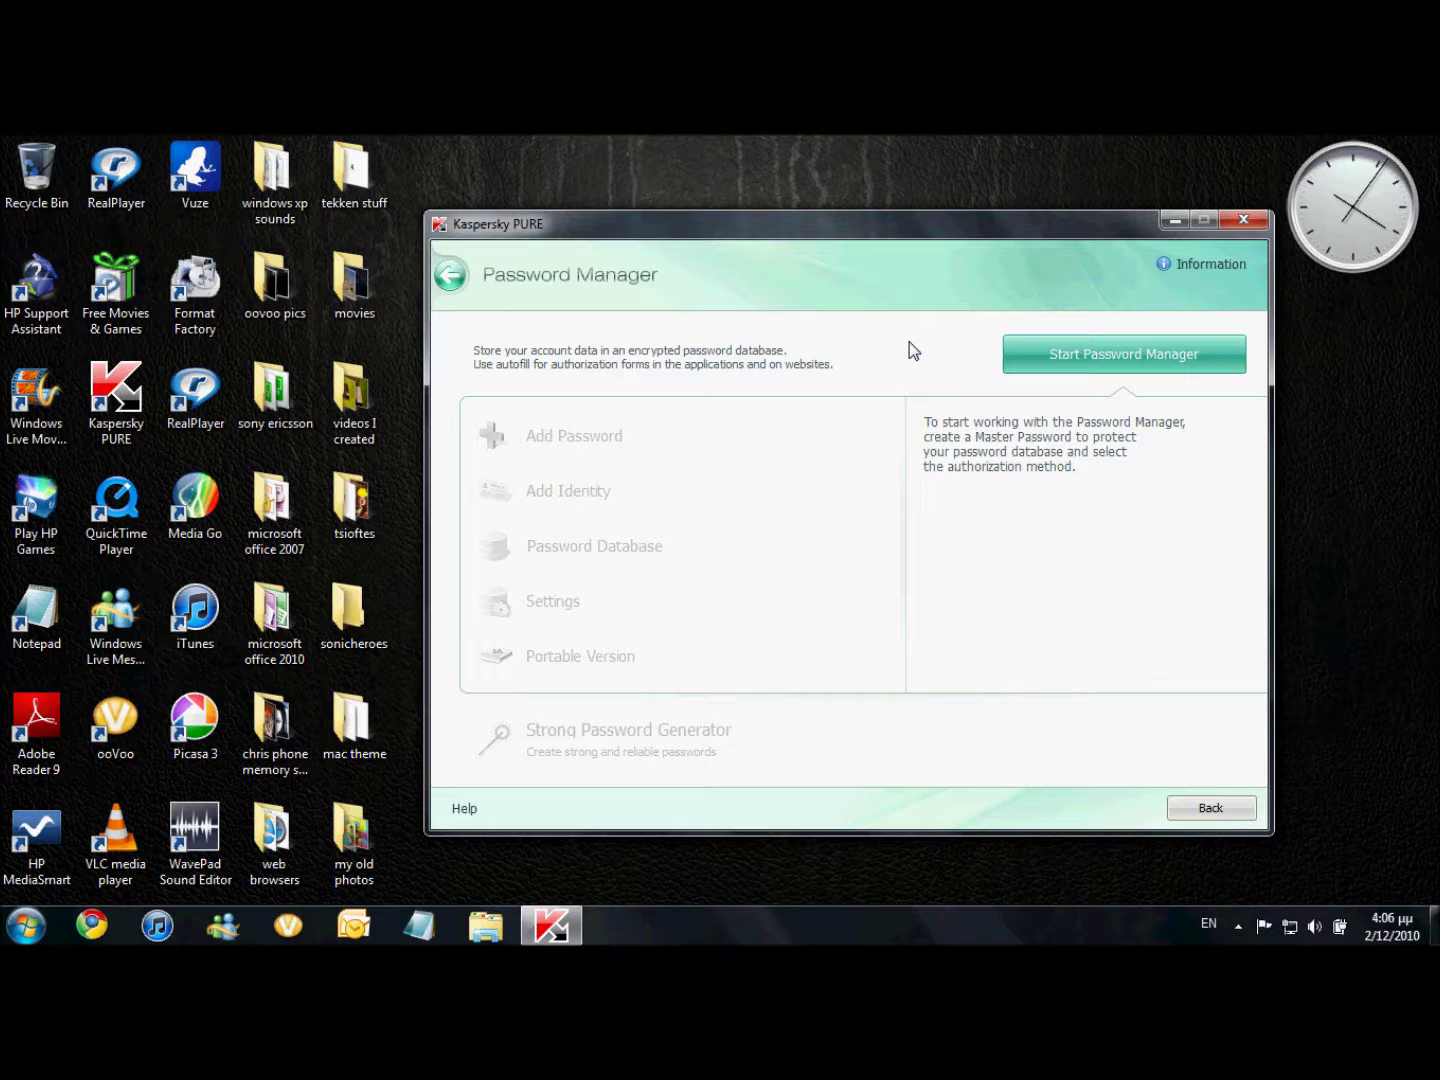
{"action": "left_click", "coordinate": [455, 288]}
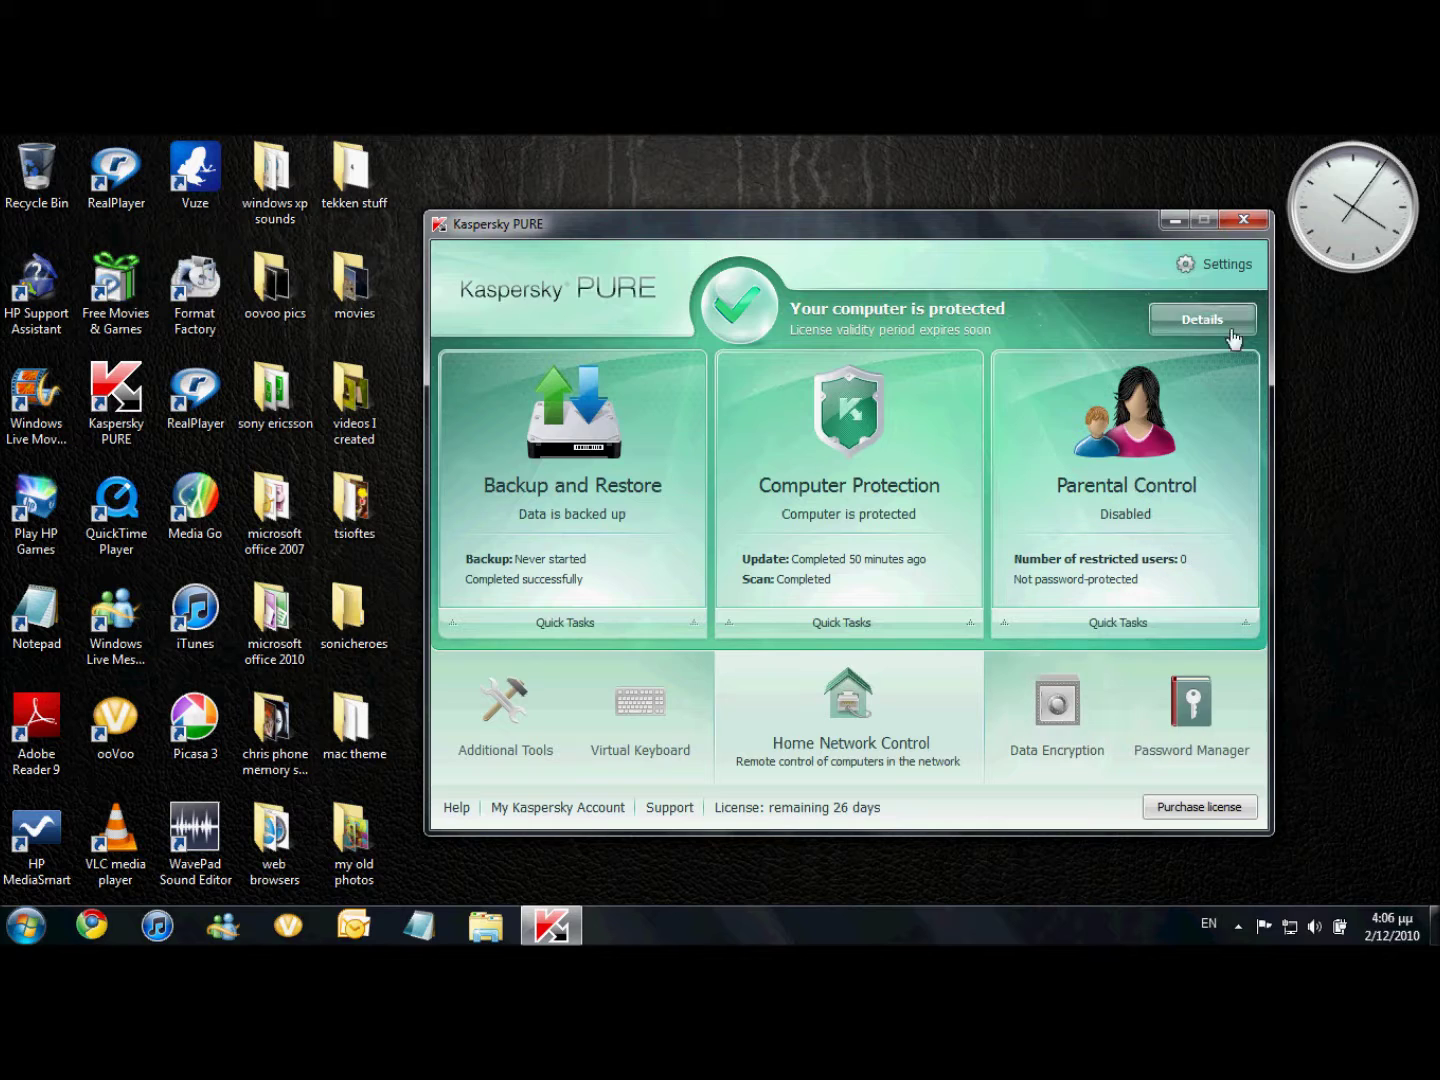
{"action": "left_click", "coordinate": [1244, 220]}
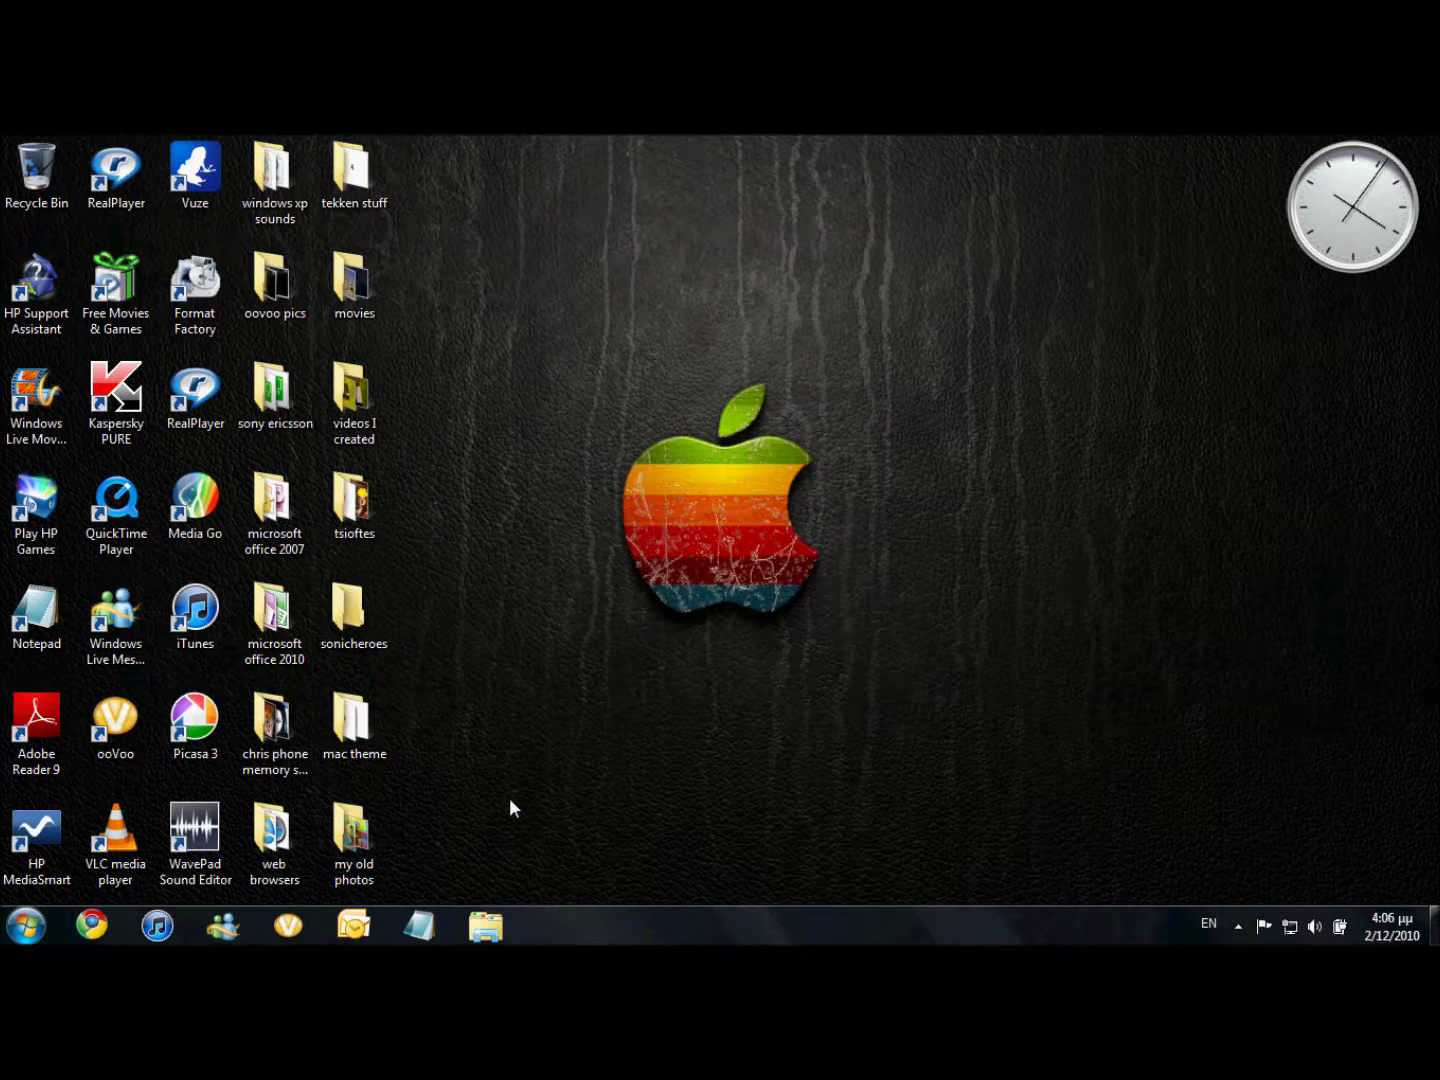